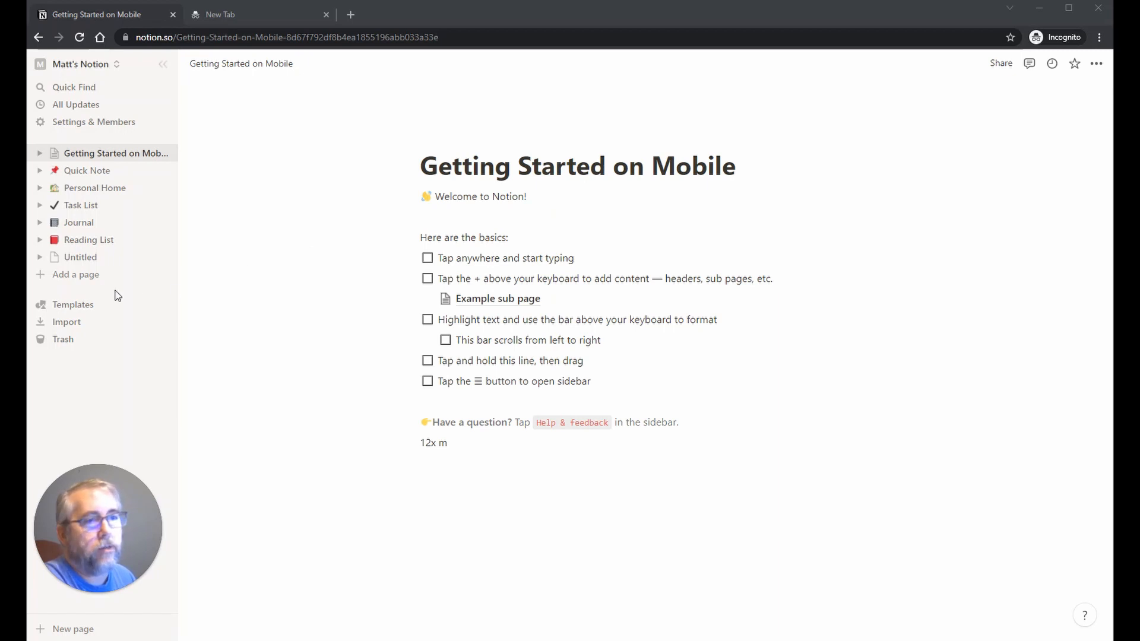
# Create a new top-level page titled "Podcast Hub" and continue with it as an empty page.
pyautogui.click(86, 279)
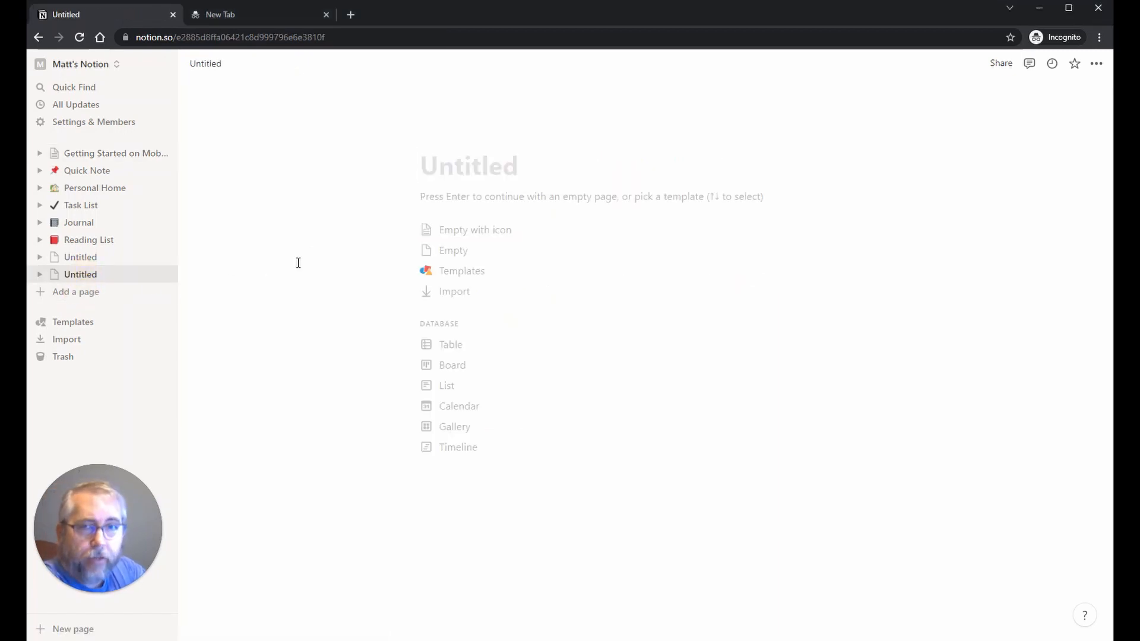
pyautogui.write('Podcast Hub')
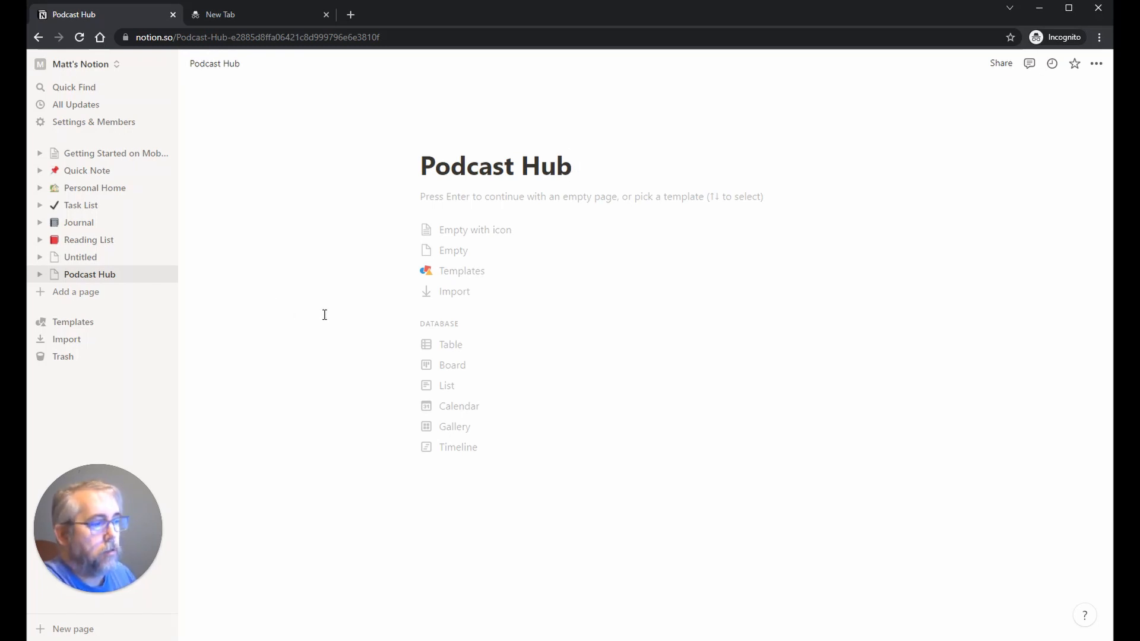
pyautogui.press('Return')
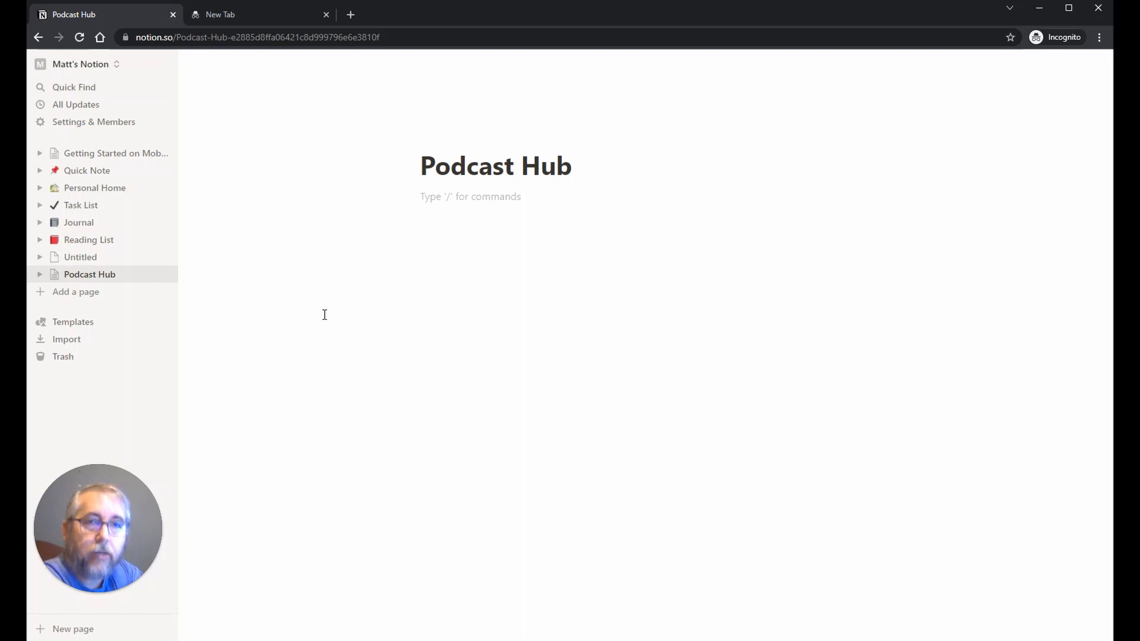
# Leave a blank line under the page title and add a small section heading "Templates".
pyautogui.press('Return')
pyautogui.write('T')
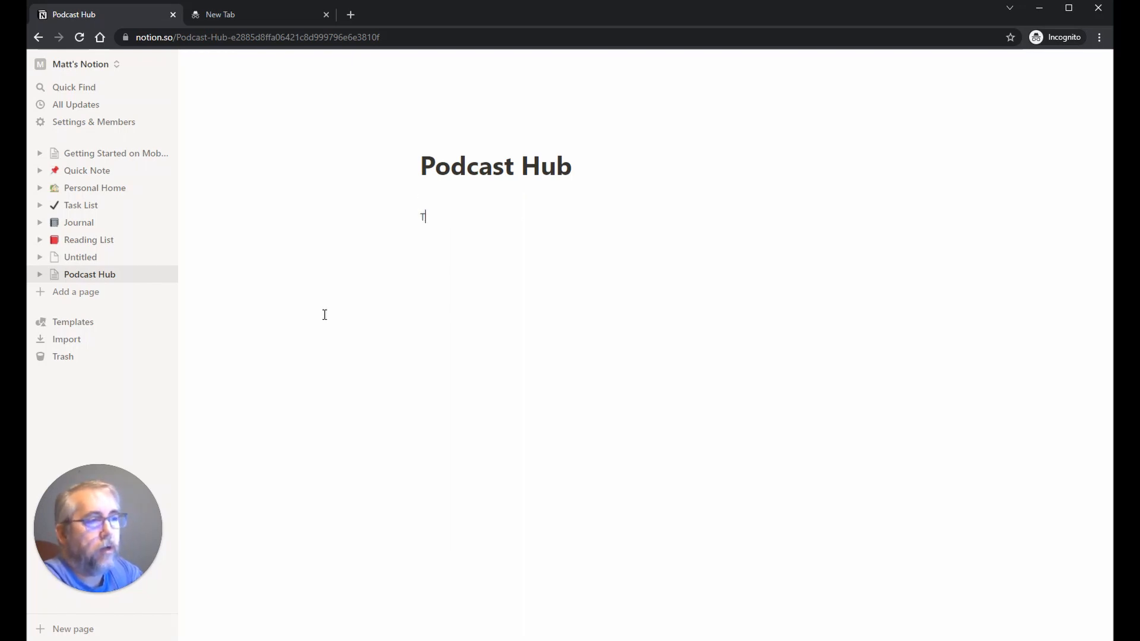
pyautogui.write('emplate')
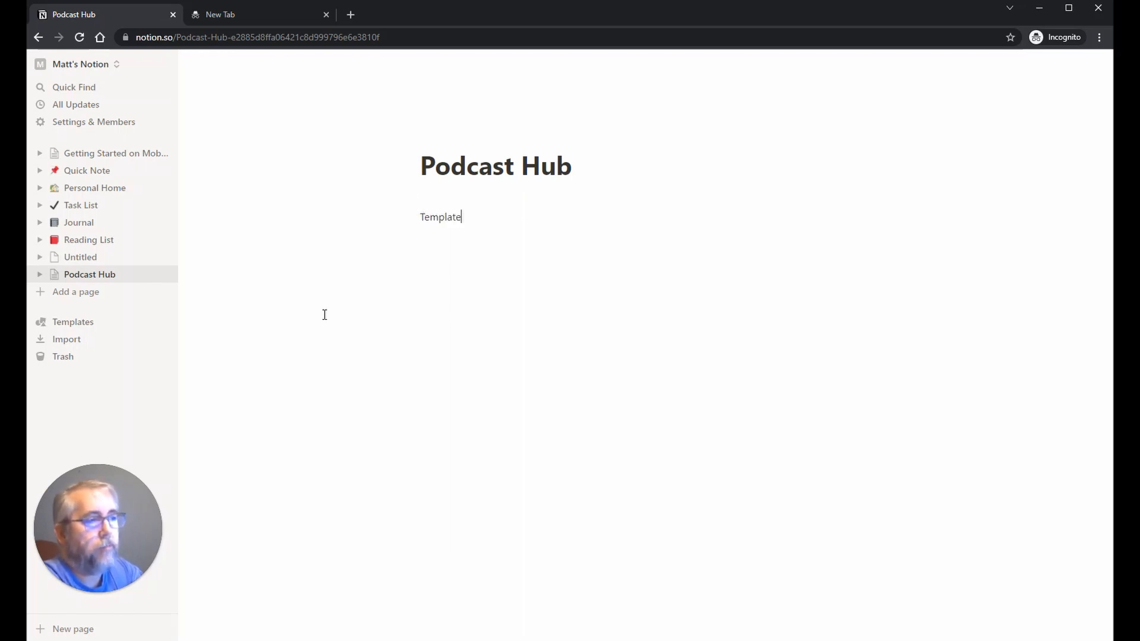
pyautogui.click(508, 233)
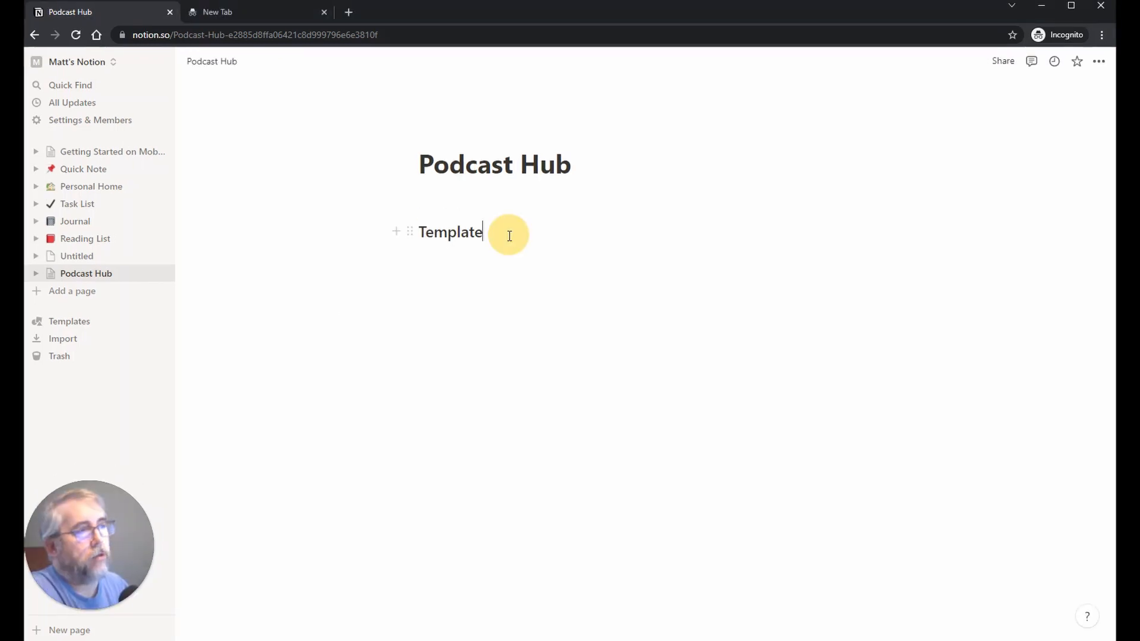
pyautogui.write('s')
pyautogui.press('Return')
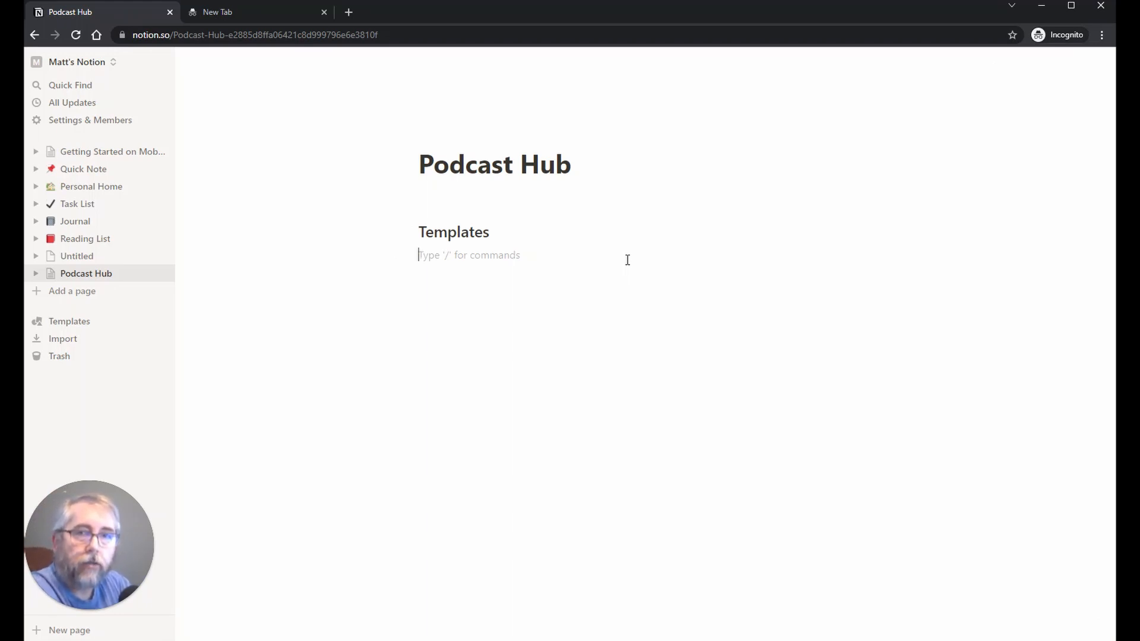
# Add the text line "Podcast Description_HTML" under the Templates heading.
pyautogui.write('Pod')
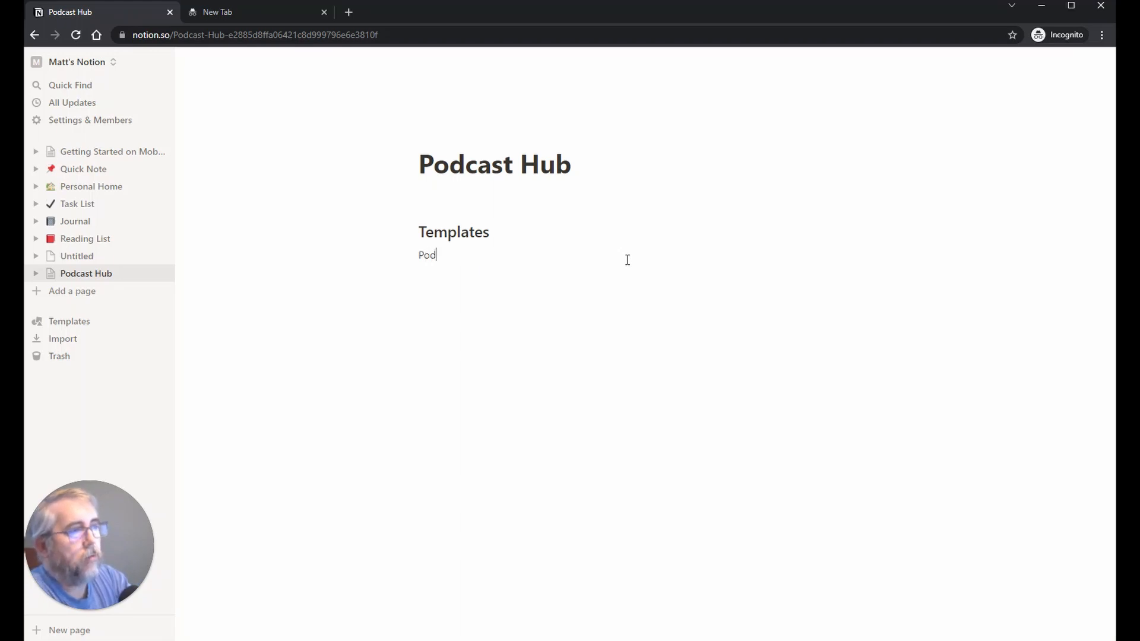
pyautogui.write('cast Descripotion')
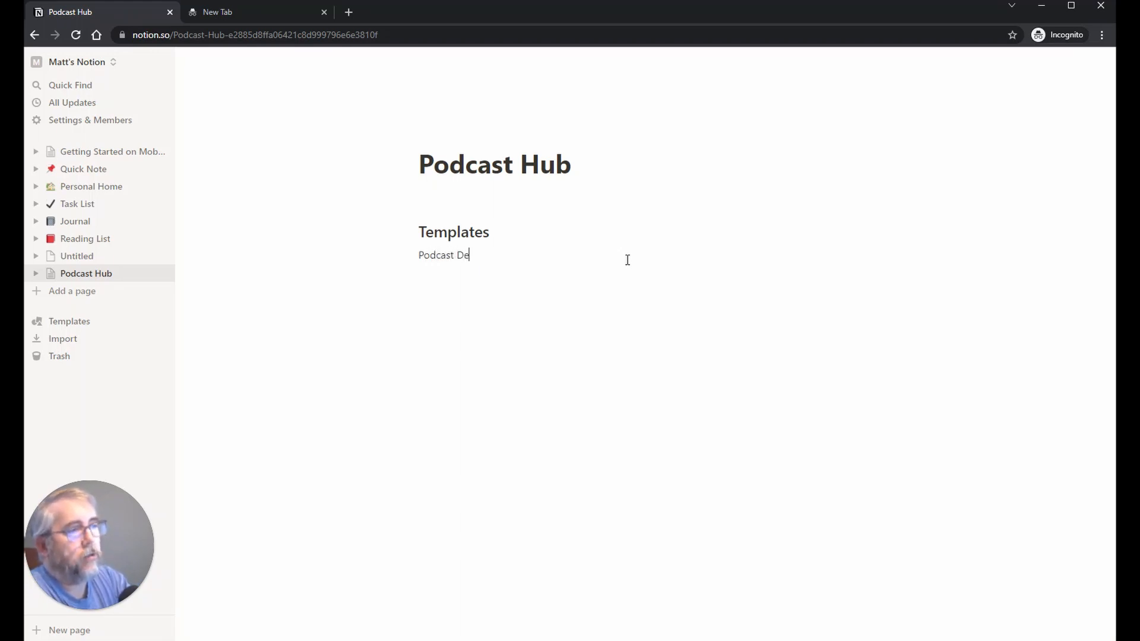
pyautogui.press('BackSpace')
pyautogui.press('BackSpace')
pyautogui.press('BackSpace')
pyautogui.press('BackSpace')
pyautogui.press('BackSpace')
pyautogui.write('ion ')
pyautogui.write('HTYML')
pyautogui.press('BackSpace')
pyautogui.press('BackSpace')
pyautogui.press('BackSpace')
pyautogui.write('ML')
pyautogui.press('Return')
# Add a second text line "Podcast_Description_Text" below the HTML one.
pyautogui.write('Podcast ')
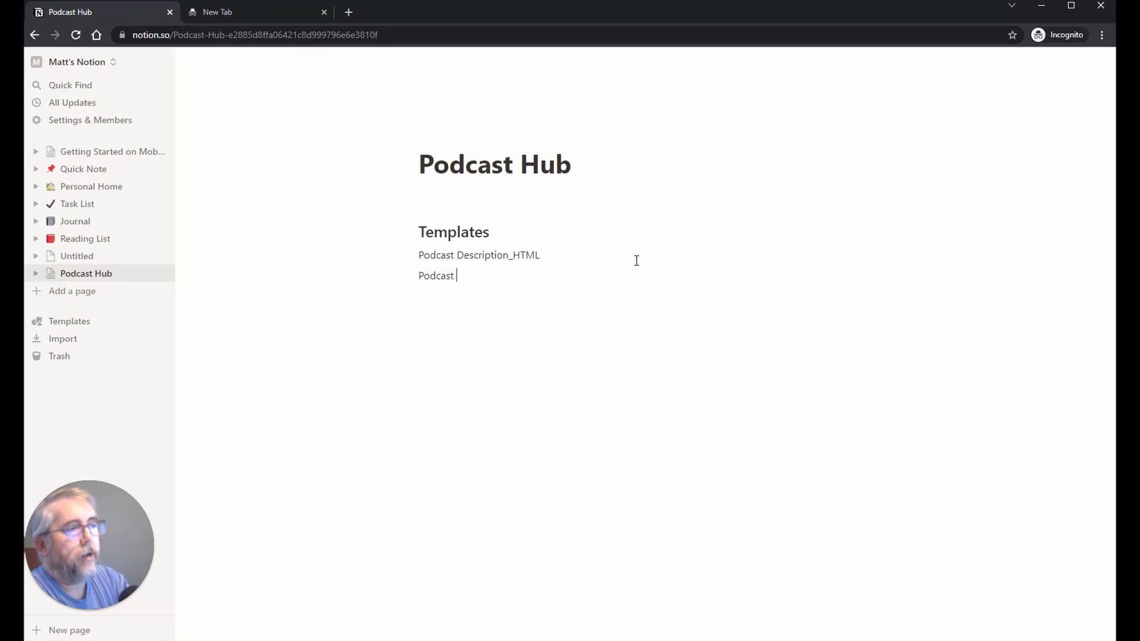
pyautogui.write('_Descr')
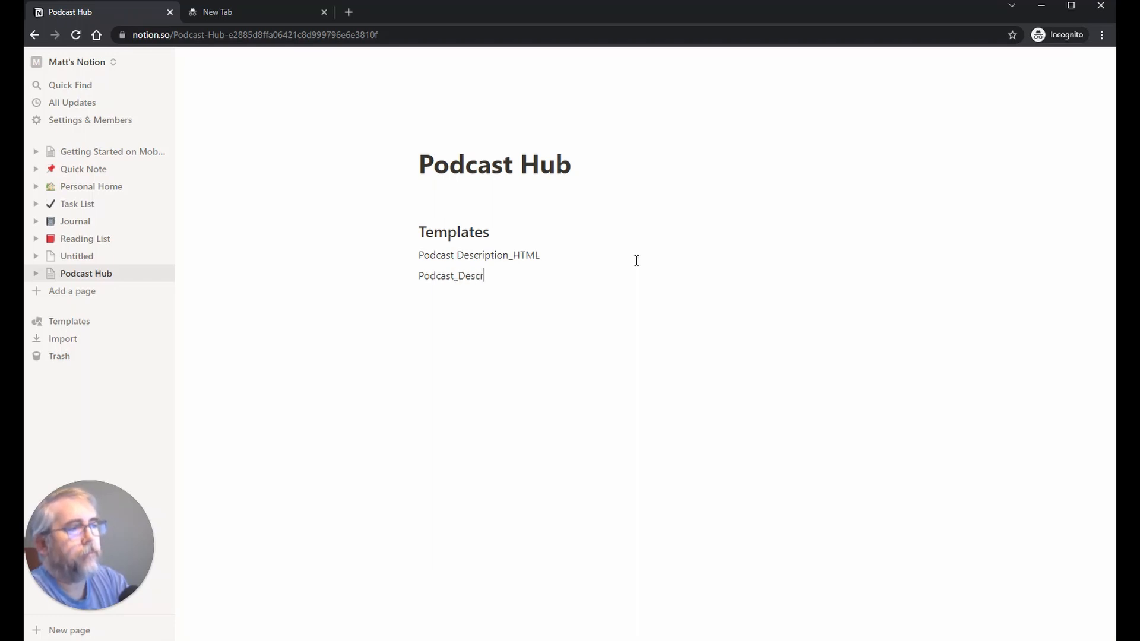
pyautogui.write('iption_Text')
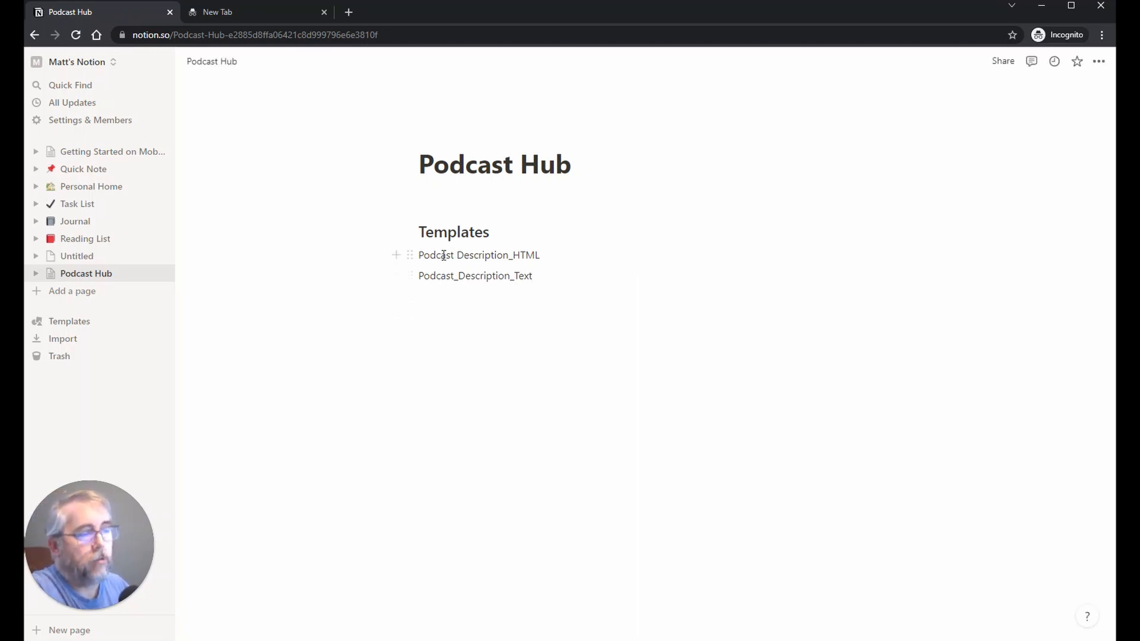
# Turn the "Podcast Description_HTML" line into a page.
pyautogui.click(411, 258)
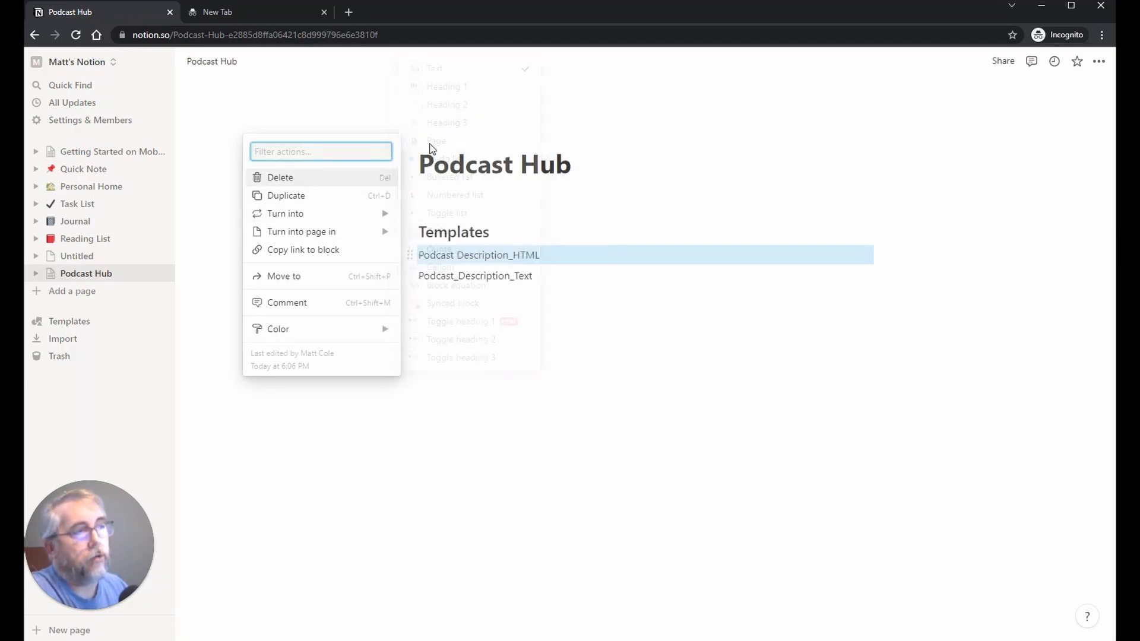
pyautogui.moveTo(371, 216)
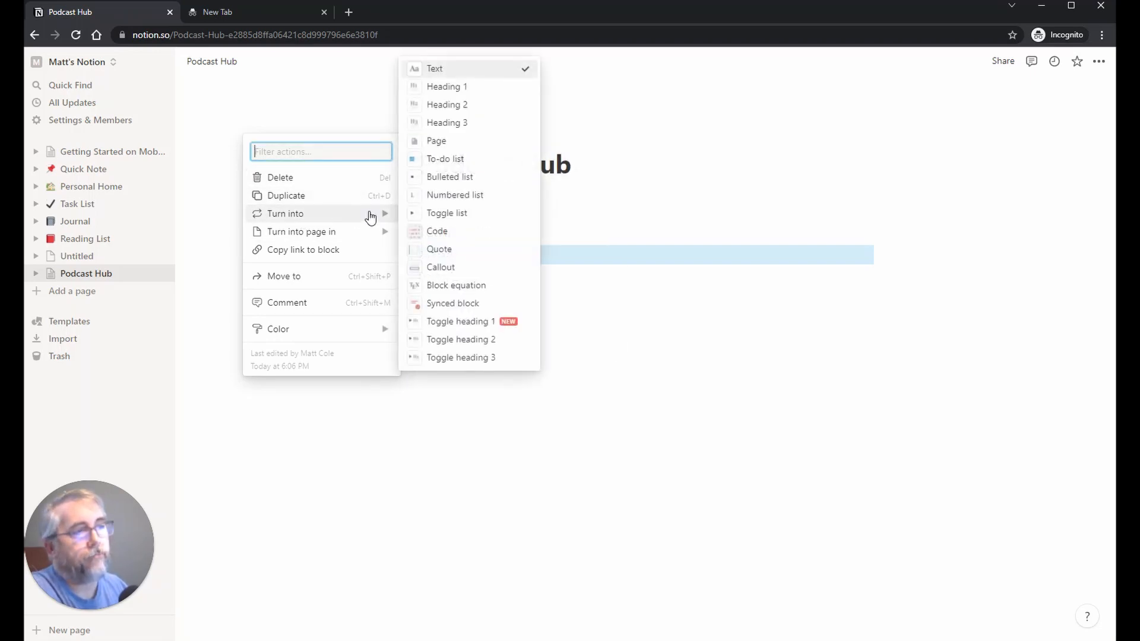
pyautogui.click(436, 141)
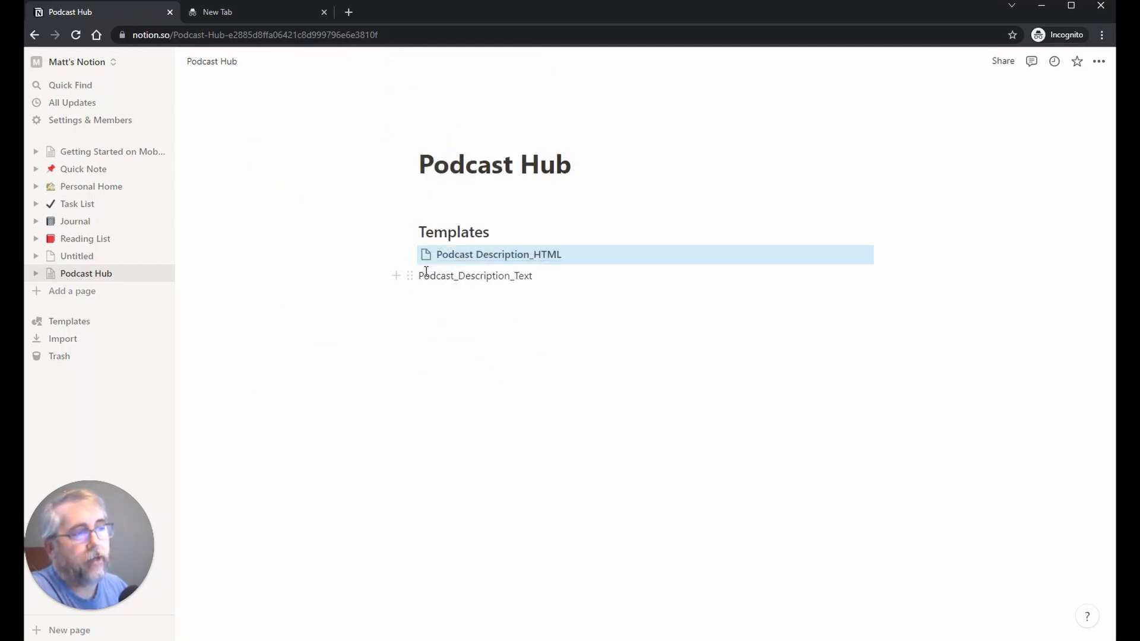
# Open the Podcast Description_HTML page as an empty page, paste the HTML episode description template, and review its links and hashtags.
pyautogui.click(547, 259)
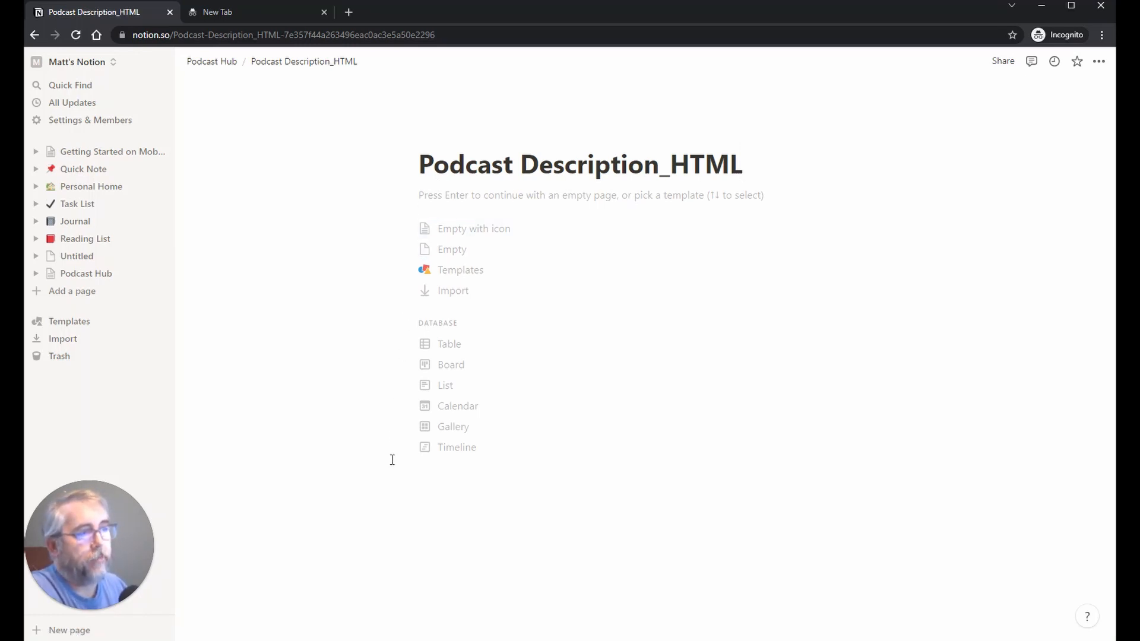
pyautogui.press('Return')
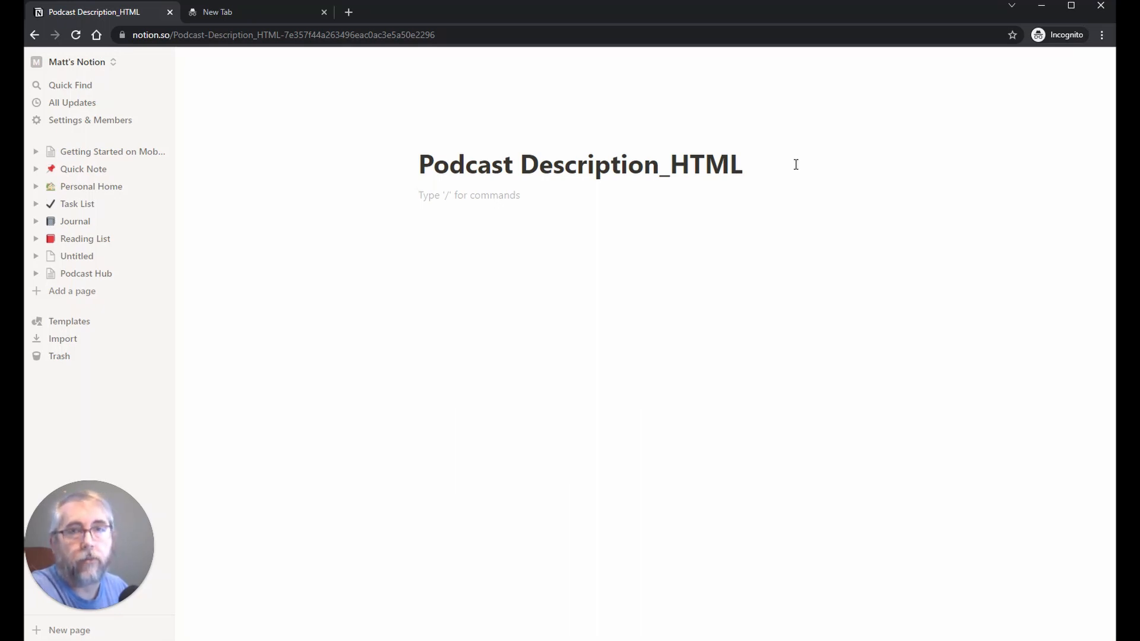
pyautogui.click(445, 205)
pyautogui.hotkey('ctrl', 'v')
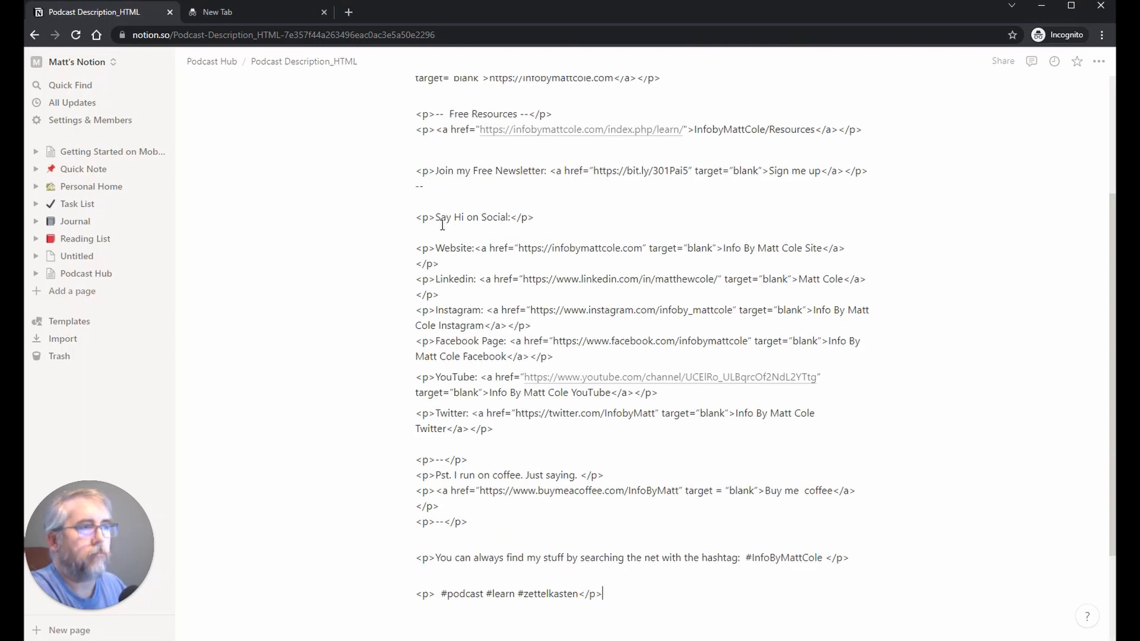
pyautogui.scroll(3, 475, 243)
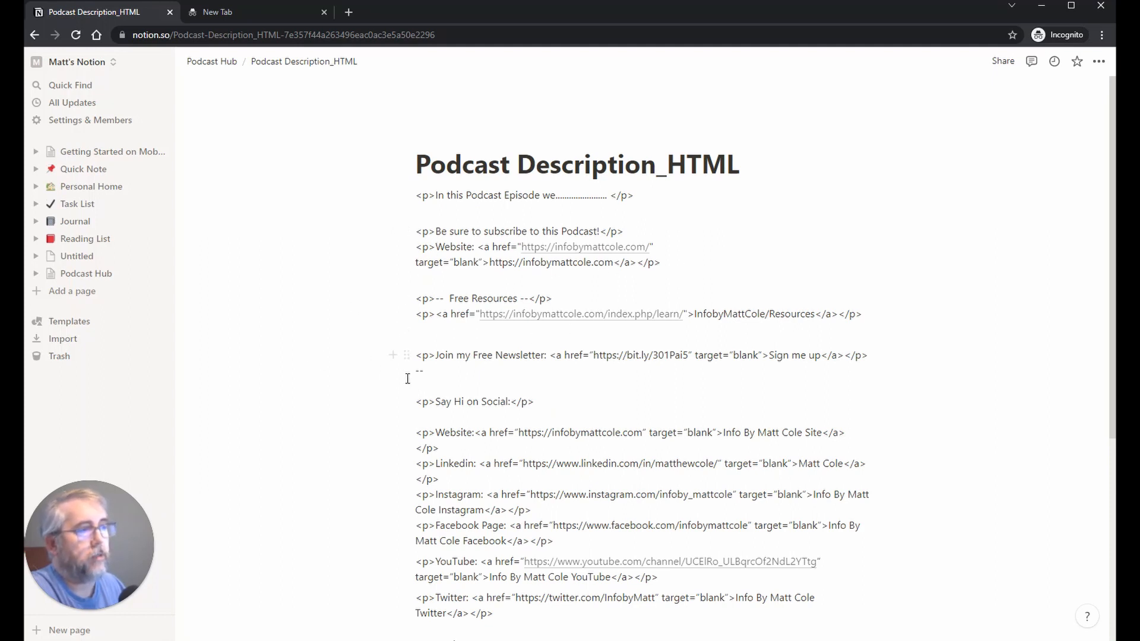
pyautogui.scroll(-2, 407, 378)
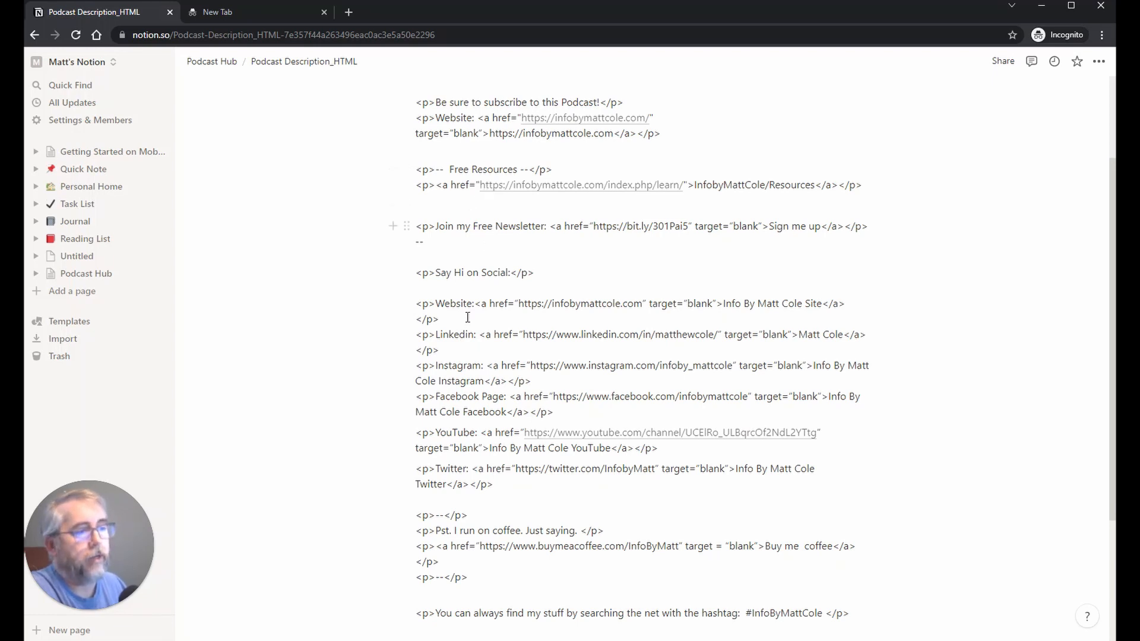
pyautogui.scroll(-2, 467, 318)
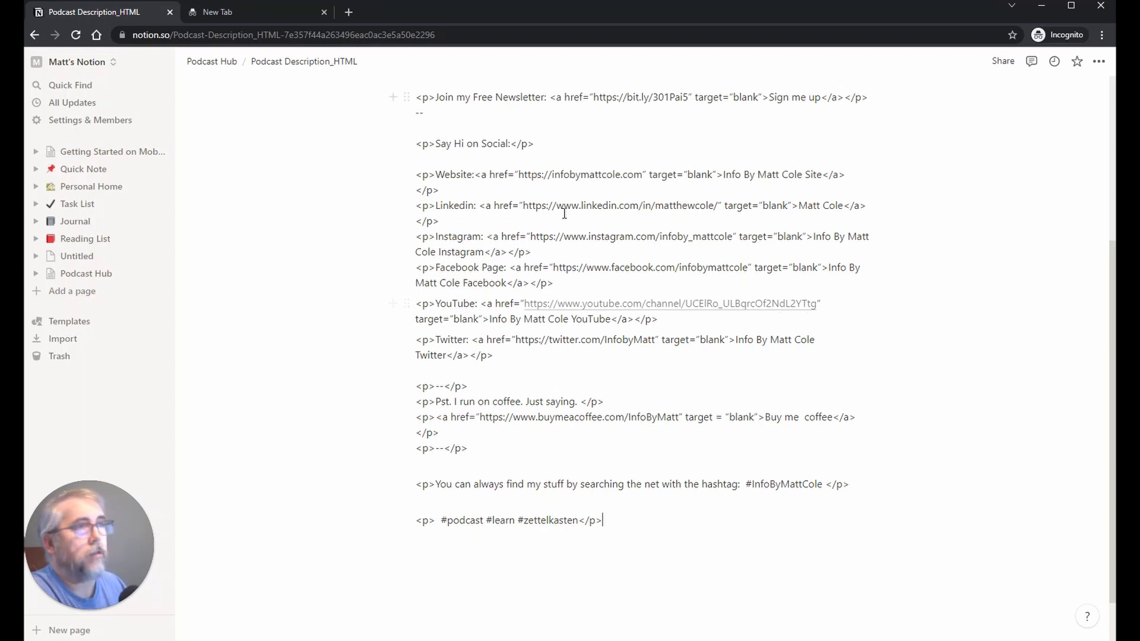
pyautogui.scroll(2, 270, 178)
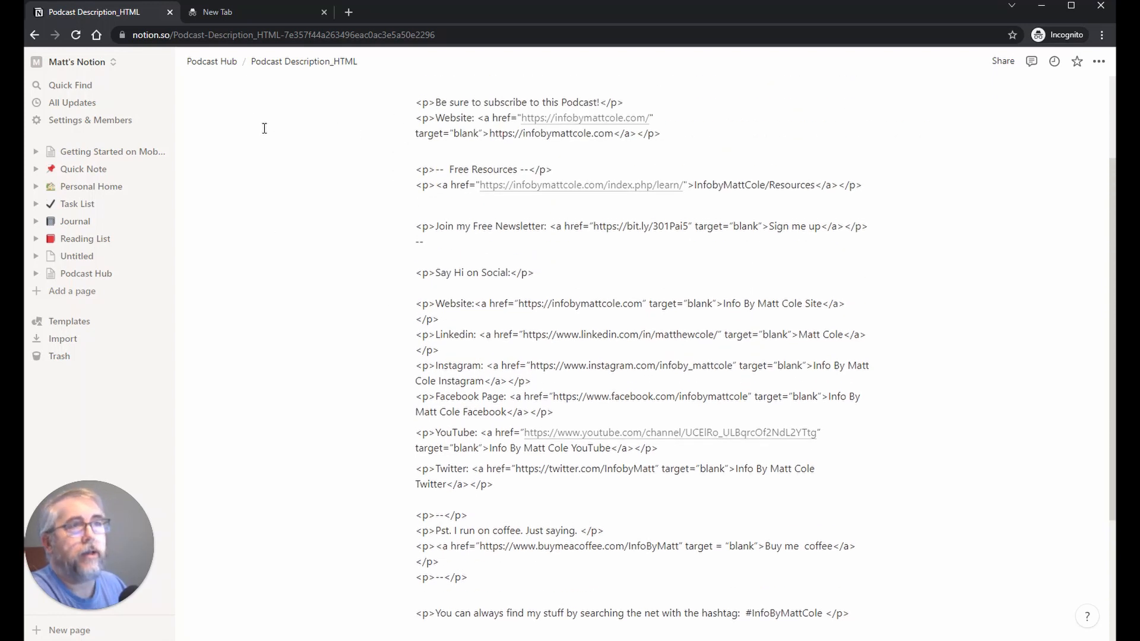
# Return to Podcast Hub and turn the "Podcast_Description_Text" line into a page.
pyautogui.click(223, 72)
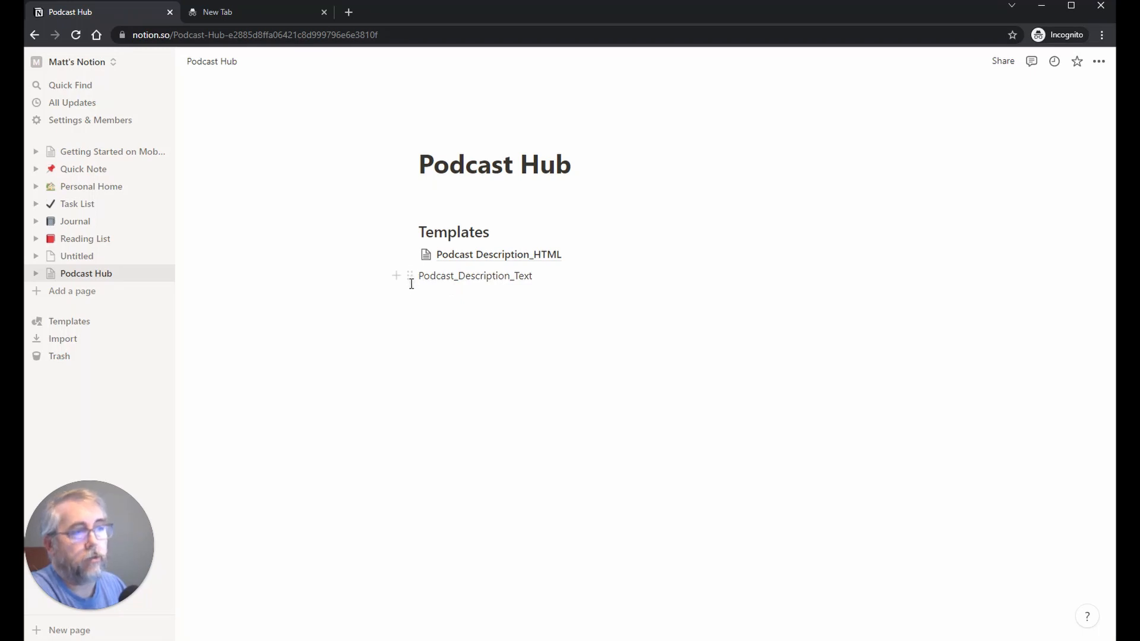
pyautogui.click(409, 275)
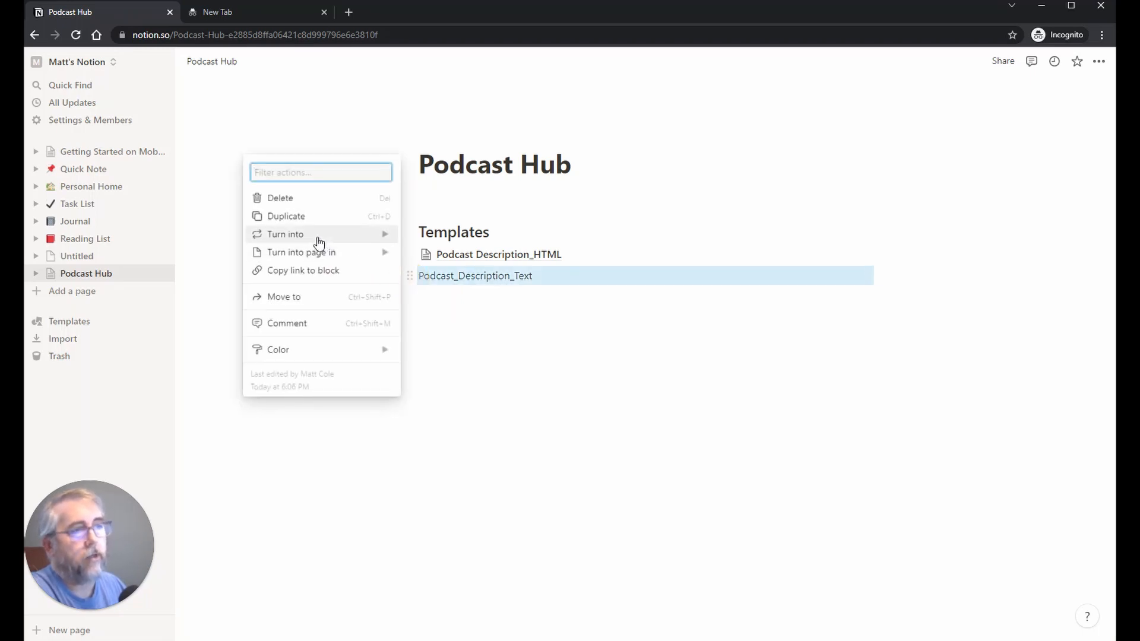
pyautogui.moveTo(349, 240)
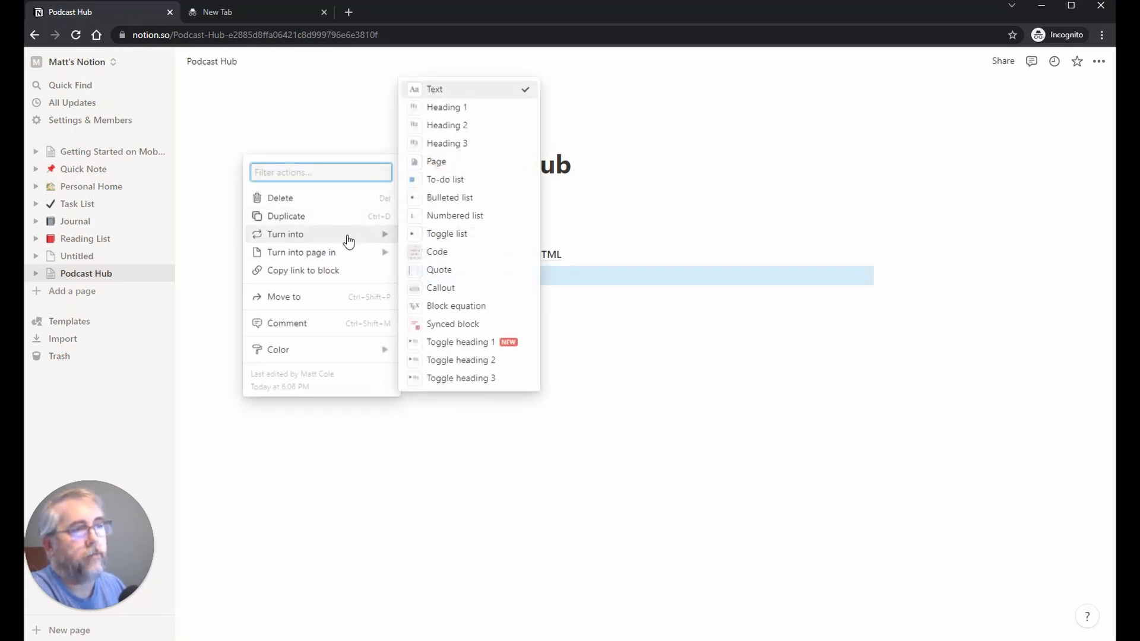
pyautogui.click(444, 161)
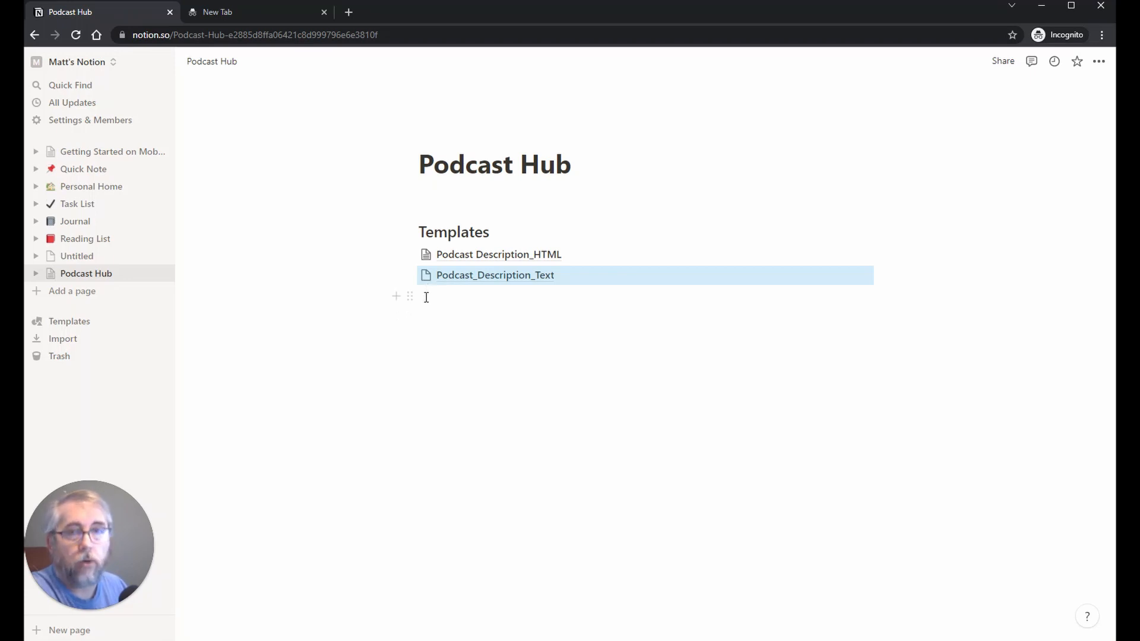
# Open the Podcast_Description_Text page as an empty page and fill it with the plain-text episode description, subscribe line, website and tools link.
pyautogui.click(498, 279)
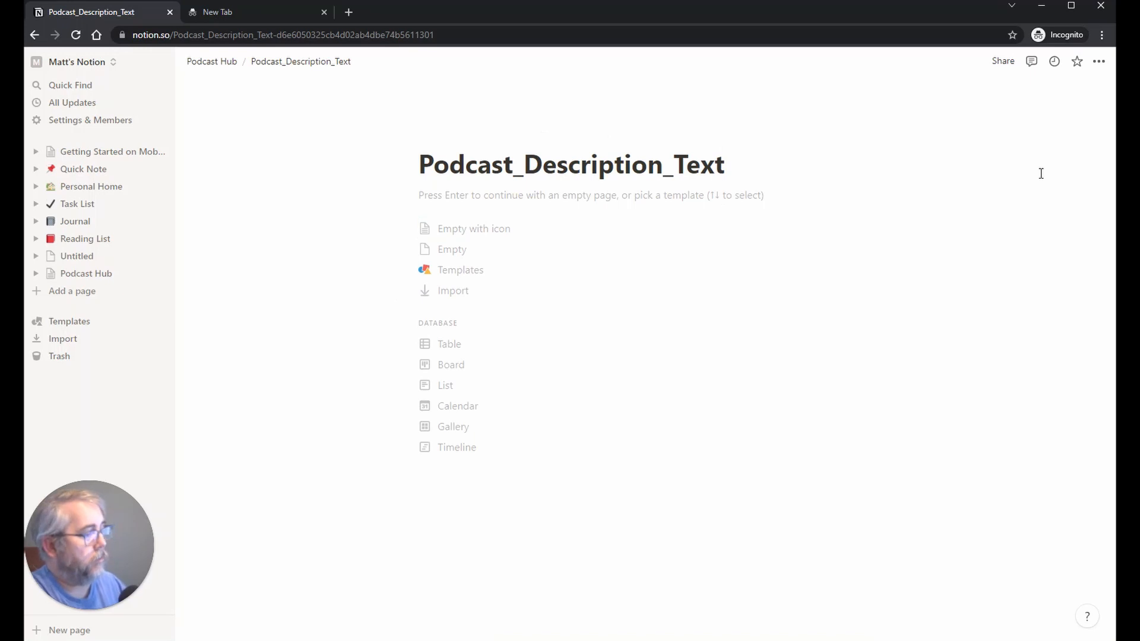
pyautogui.press('Return')
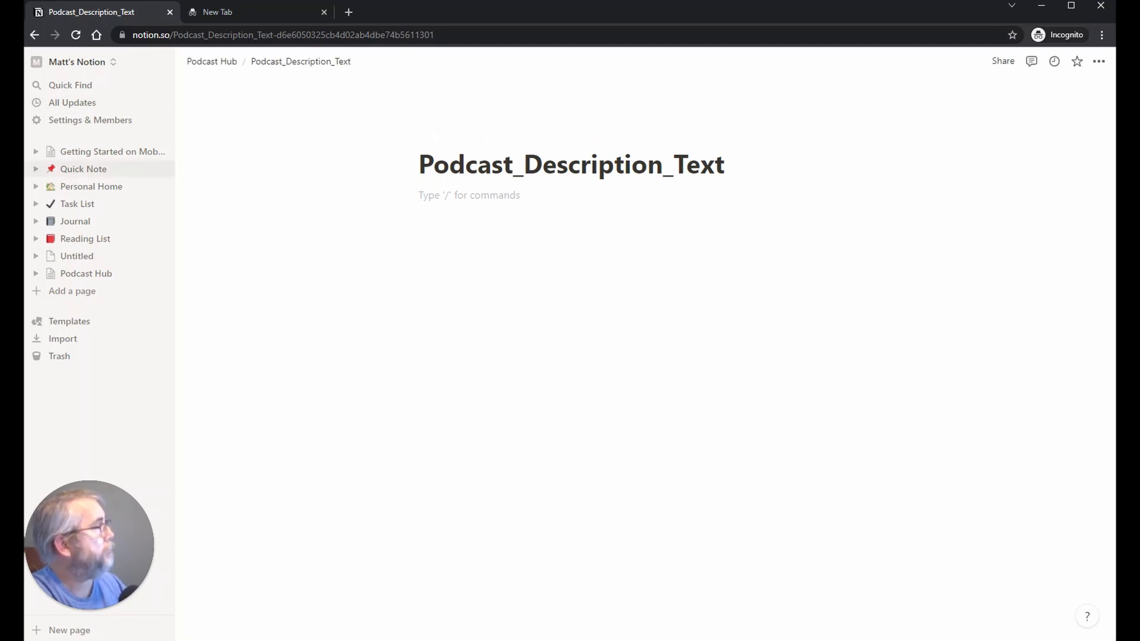
pyautogui.click(421, 198)
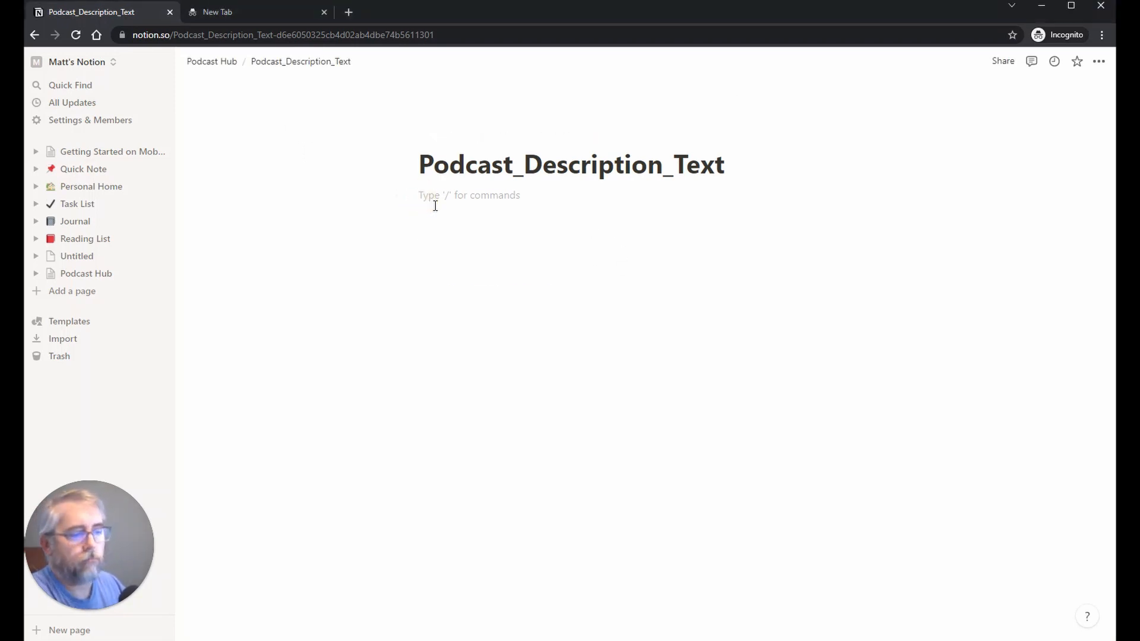
pyautogui.write('In this Podcast Episode we...................... Be sure to subscribe to this Podcast! Website: https://infobymattcole.com - Tools I use -- https://InfobyMattCole/Tools')
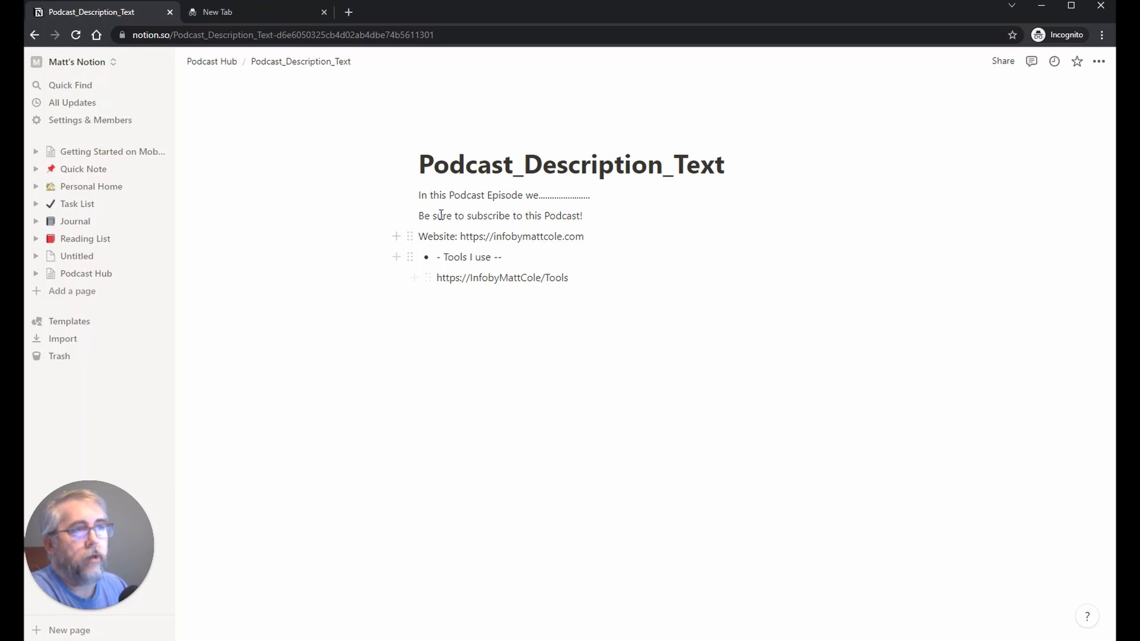
# Return to Podcast Hub and add an empty sub-page titled "Podcast with links" below the Podcast_Description_Text page.
pyautogui.click(215, 64)
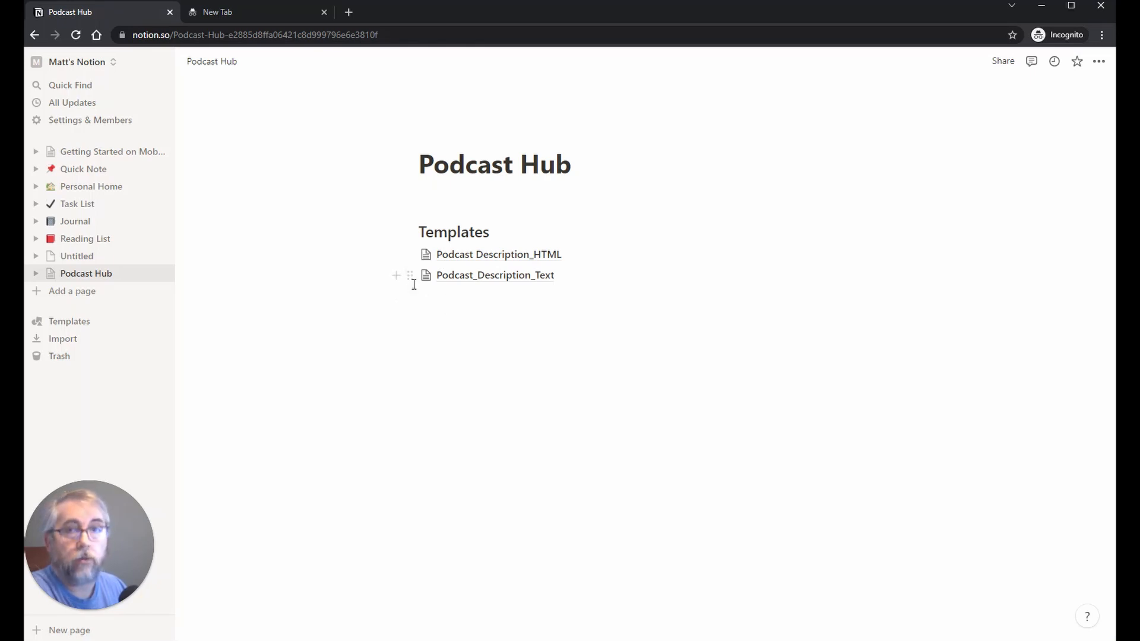
pyautogui.click(447, 296)
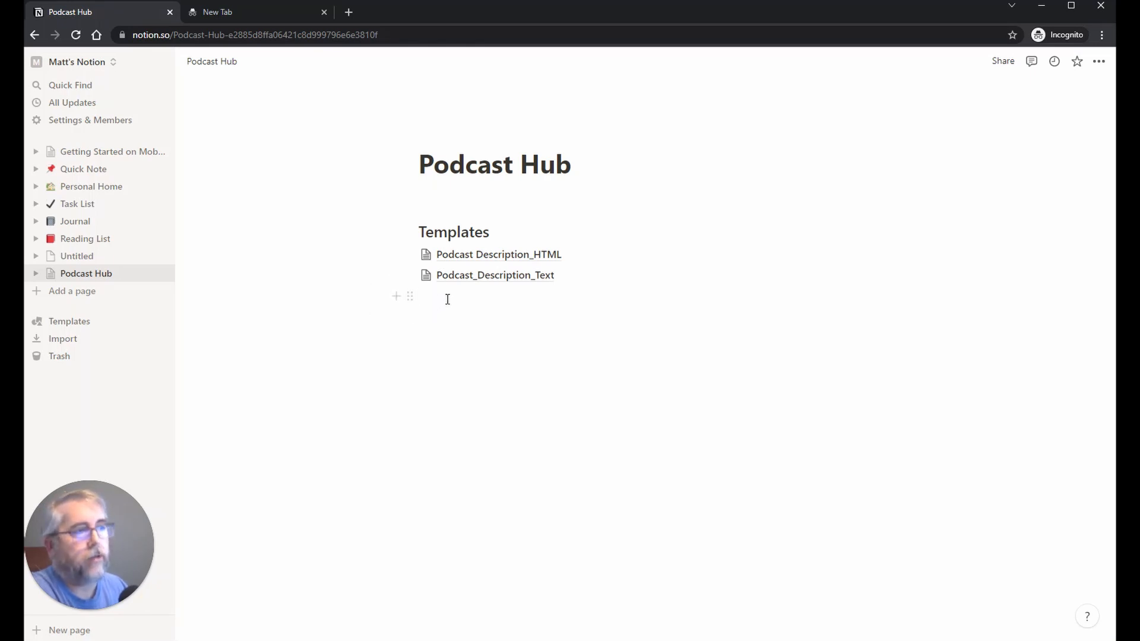
pyautogui.write('/')
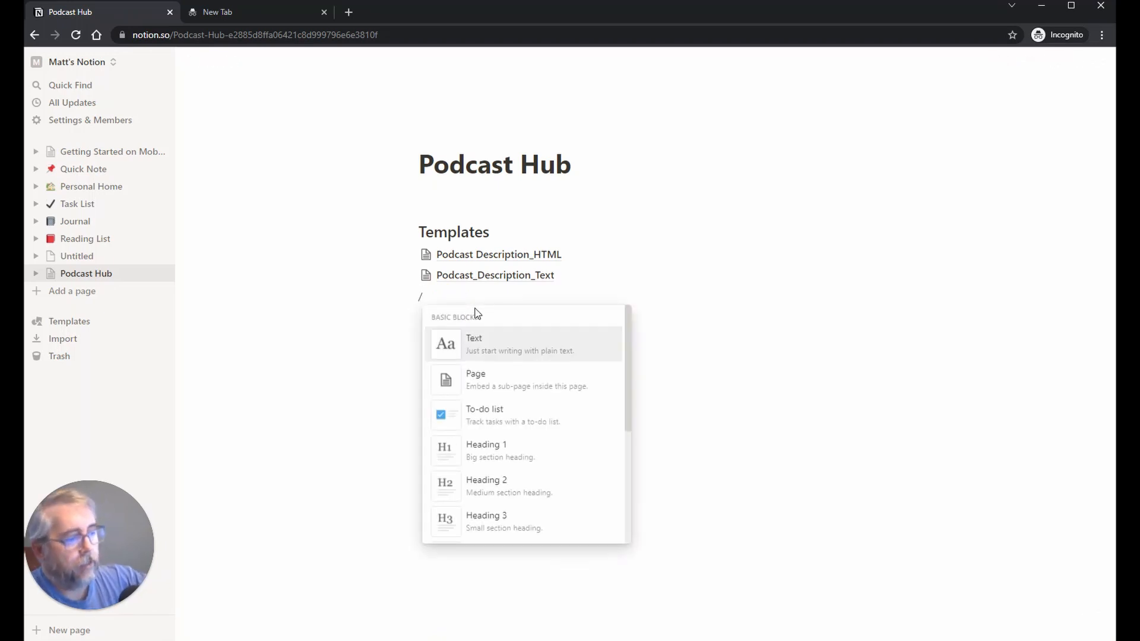
pyautogui.write('pag')
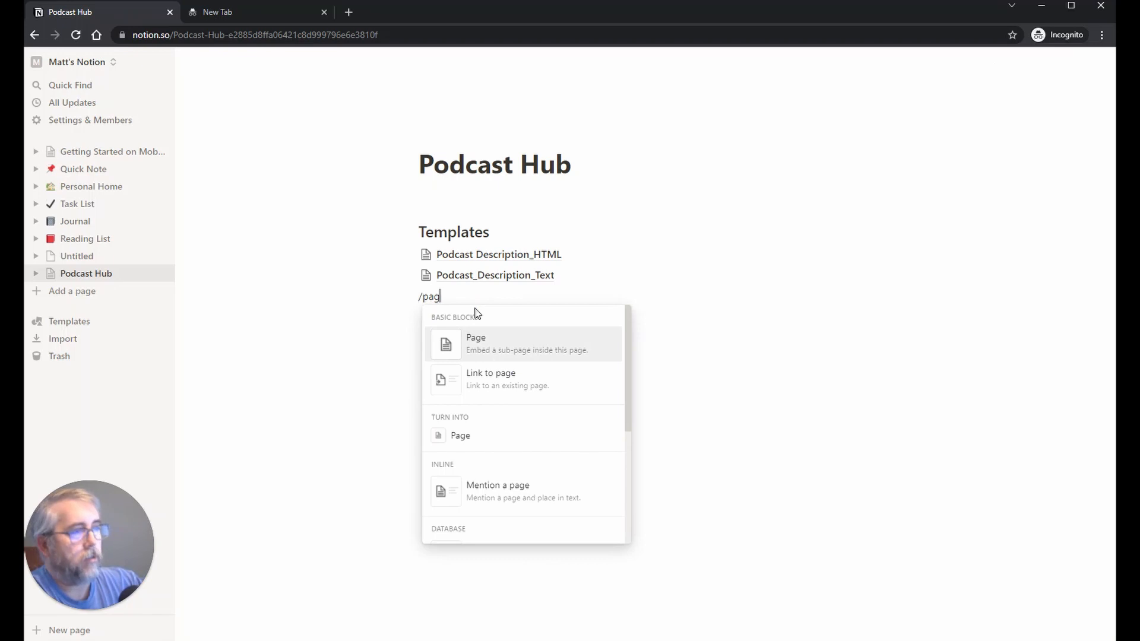
pyautogui.press('Return')
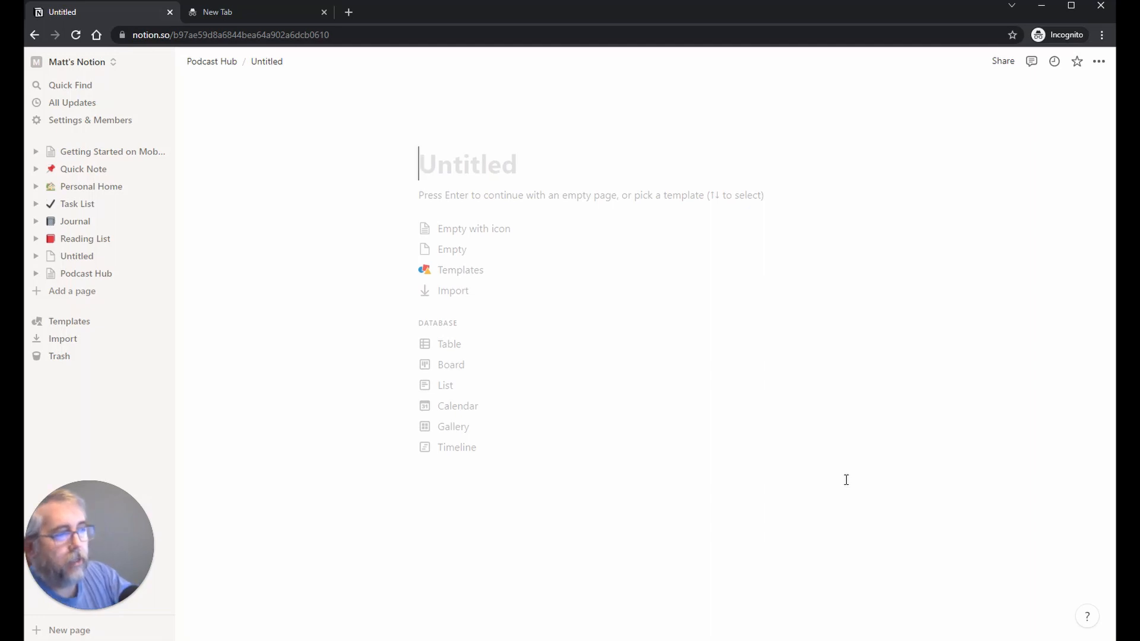
pyautogui.write('Podcast')
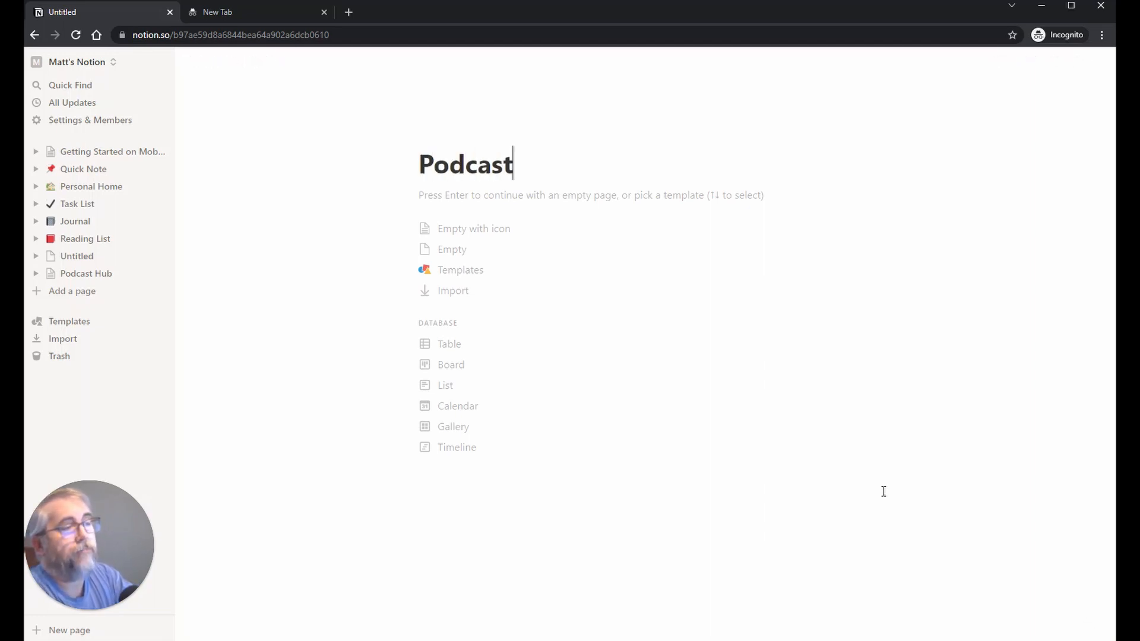
pyautogui.write(' wit')
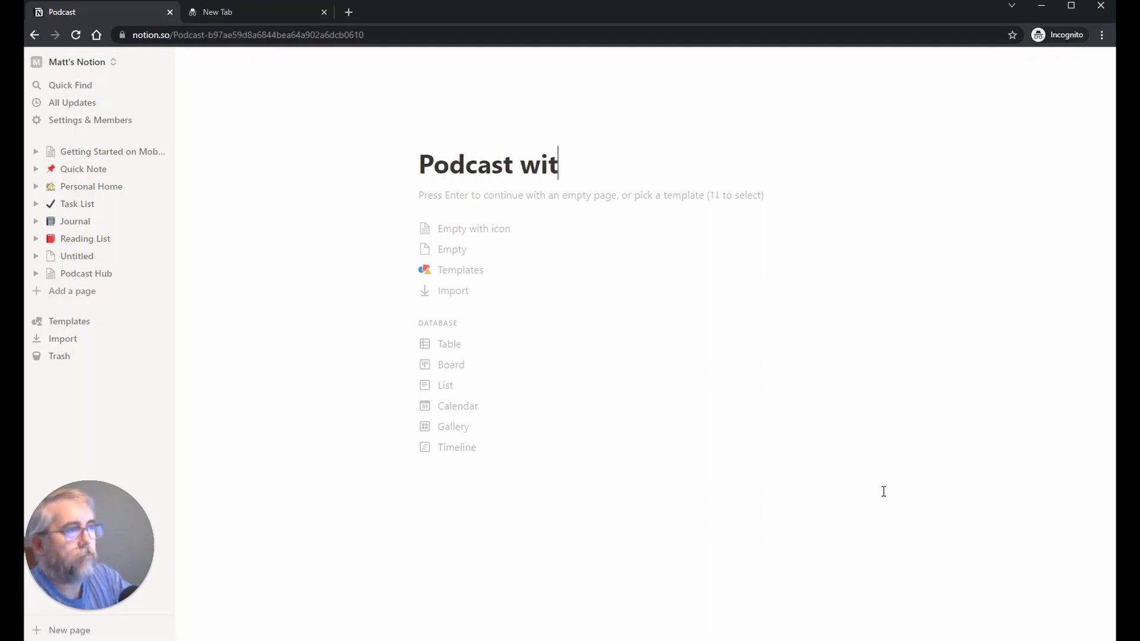
pyautogui.write('h links')
pyautogui.press('Return')
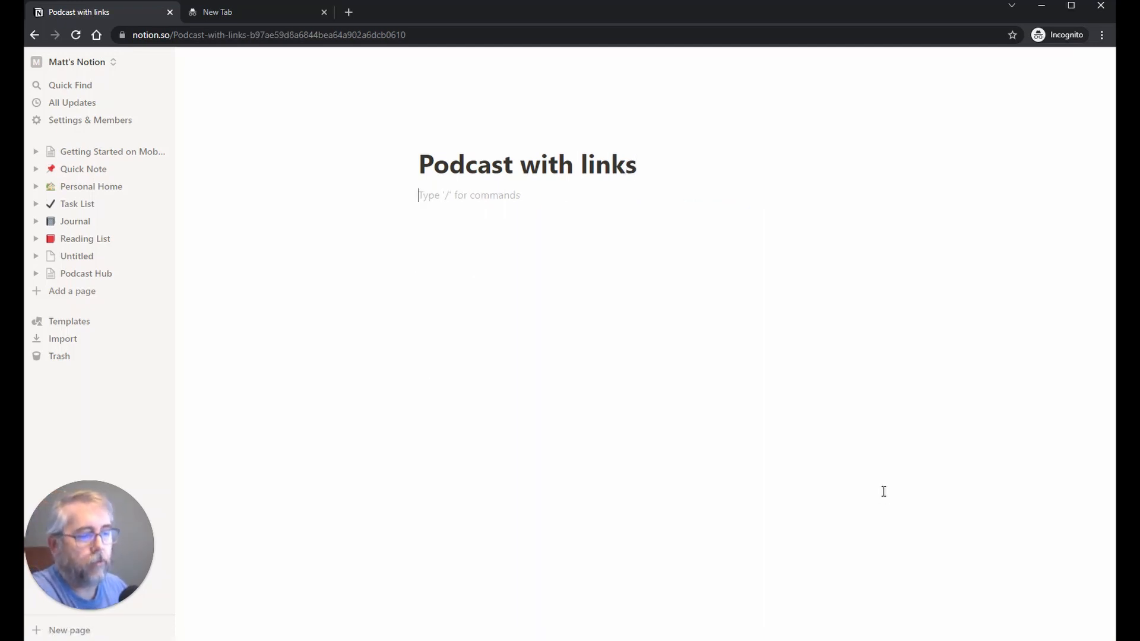
# Fill the Podcast with links page with the episode description, subscribe line, website and a "Tools Resource" line under "Tools I use".
pyautogui.press('Escape')
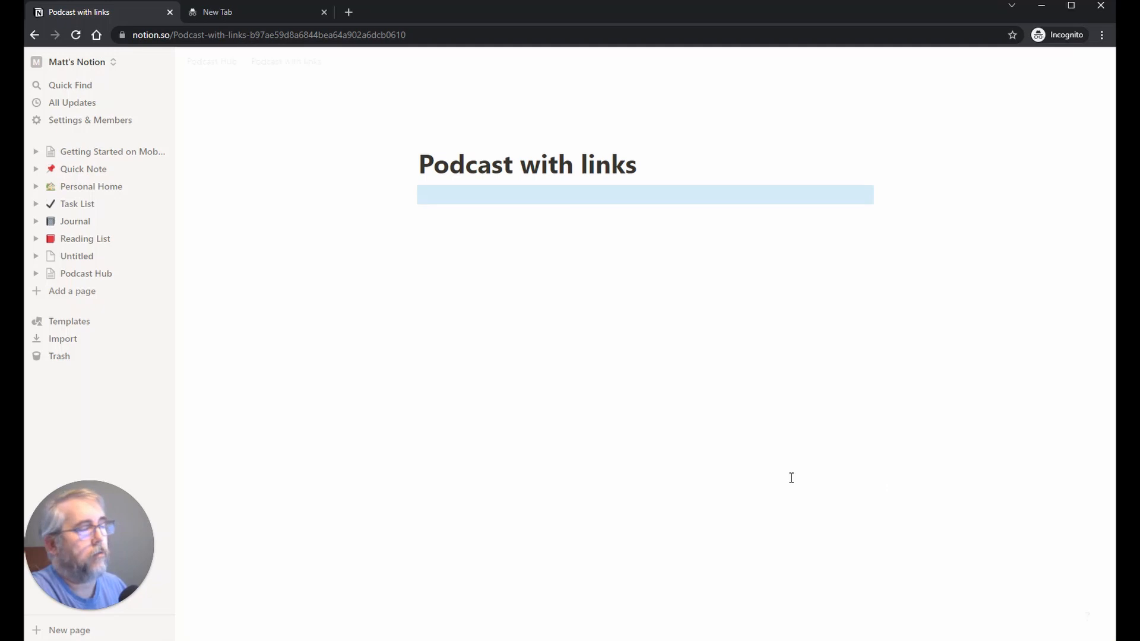
pyautogui.click(542, 200)
pyautogui.write('In this Podcast Episode we...................... Be sure to subscribe to this Podcast! Website: https://infobymattcole.com - Tools I use -- Tools Resource')
pyautogui.moveTo(502, 278); pyautogui.dragTo(436, 279)
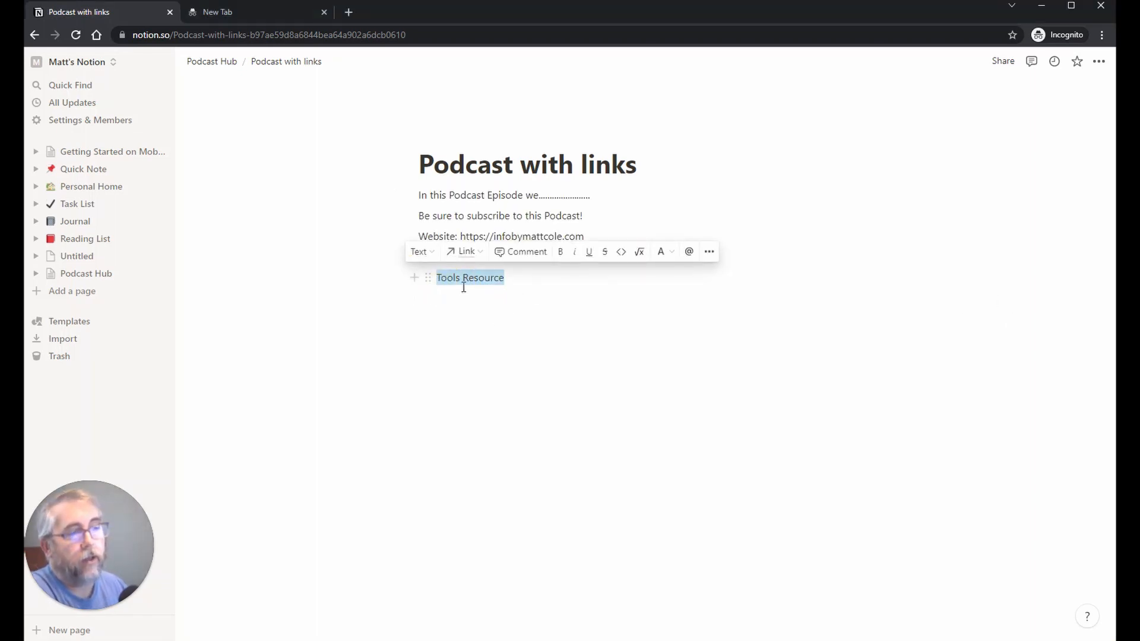
pyautogui.click(480, 257)
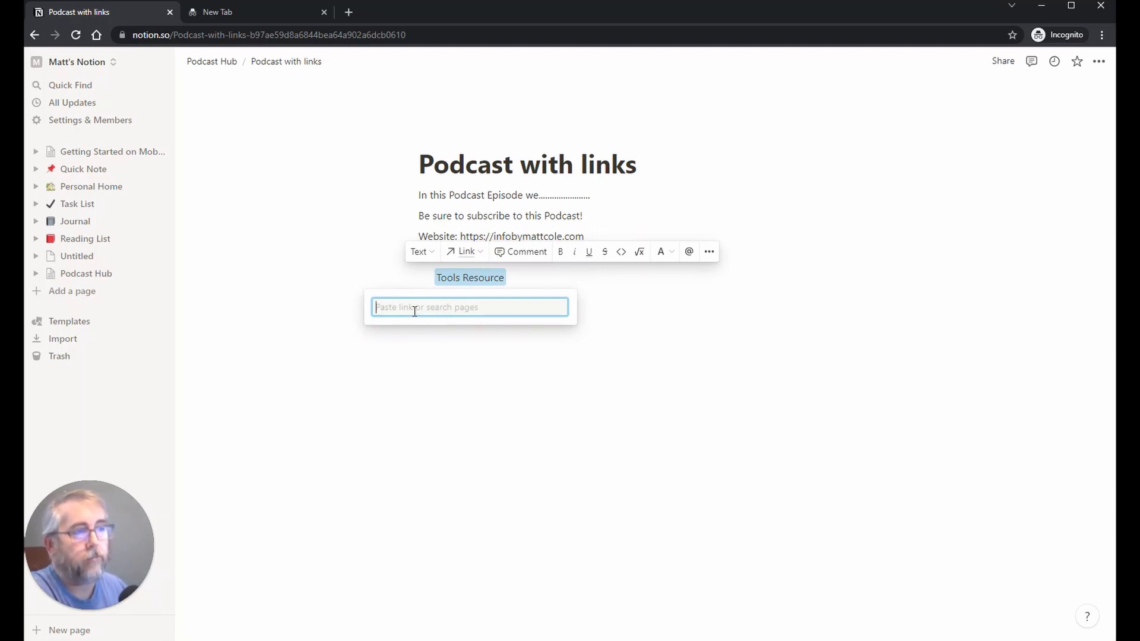
pyautogui.write('https://infobymattcole.com/index.php/tools/')
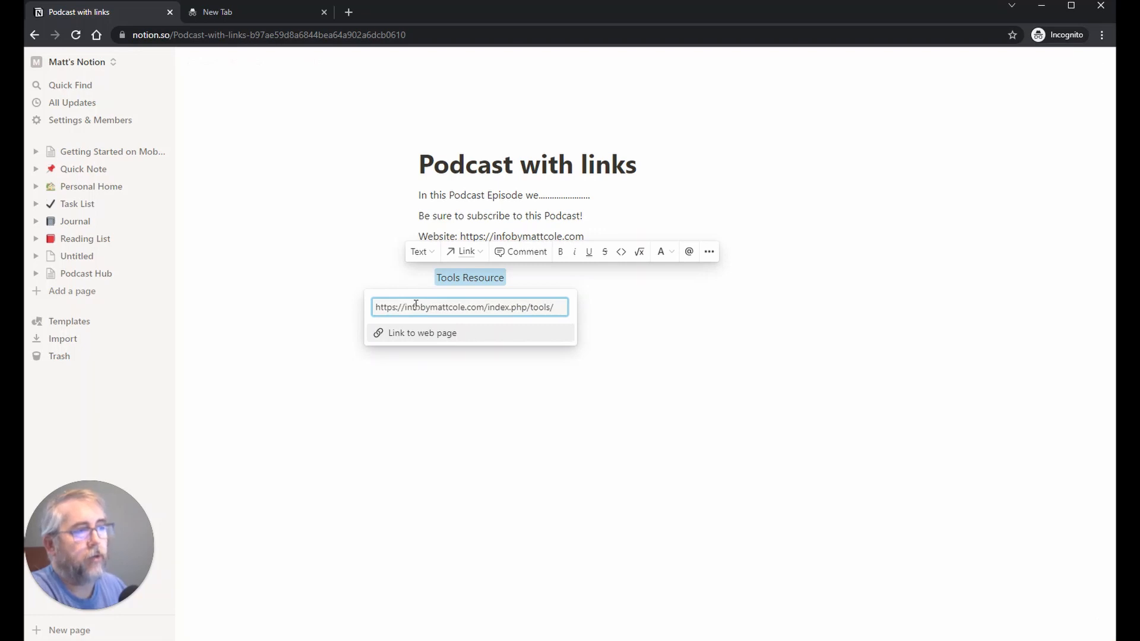
pyautogui.click(419, 337)
pyautogui.click(422, 360)
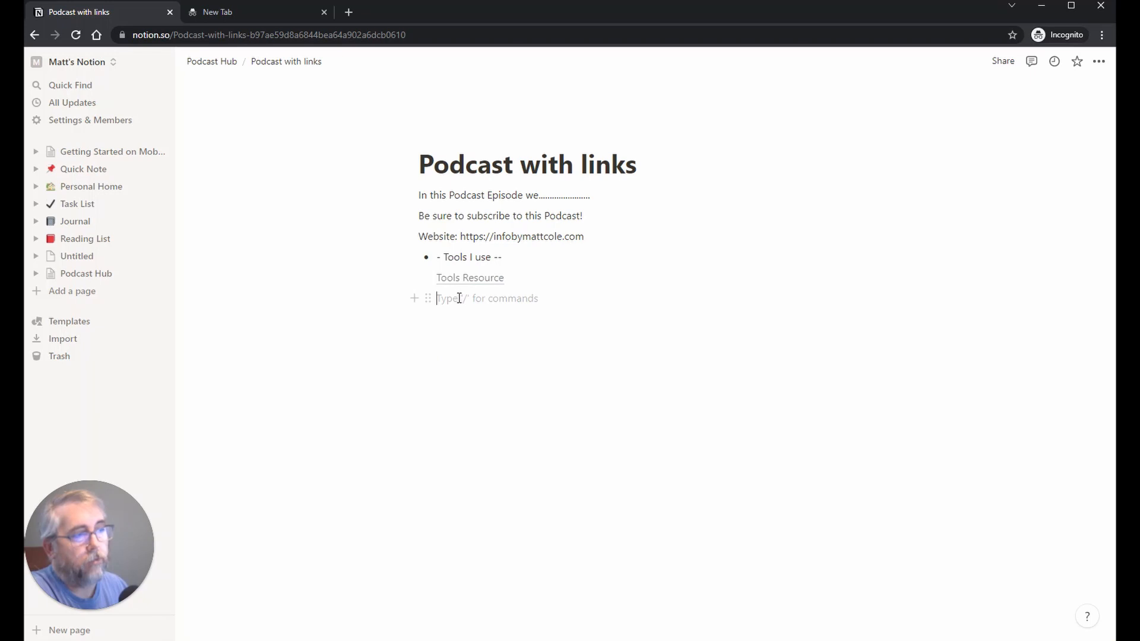
pyautogui.moveTo(473, 288)
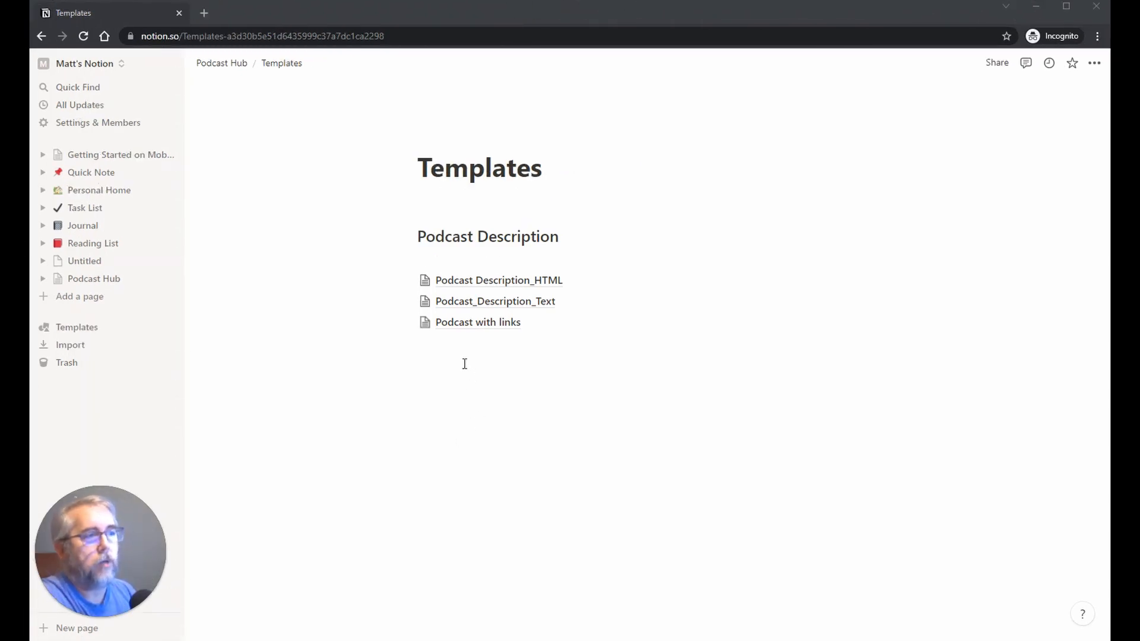
# Add a Heading 2 reading "Template to Share on Social Media" below the podcast description pages on the Templates page.
pyautogui.click(458, 371)
pyautogui.press('Return')
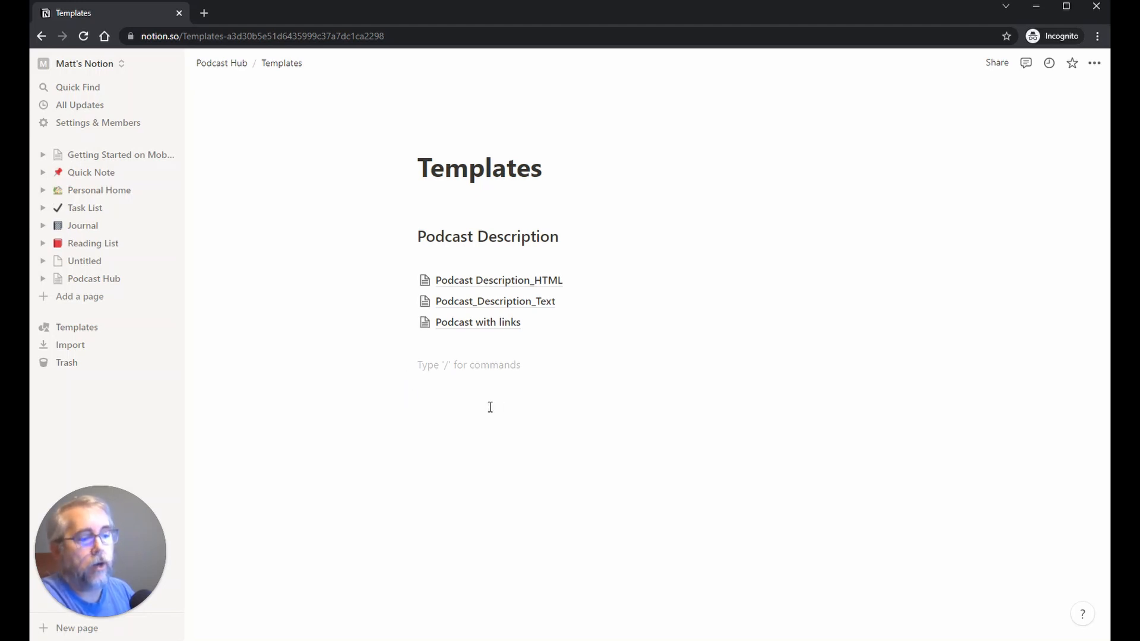
pyautogui.write('/H')
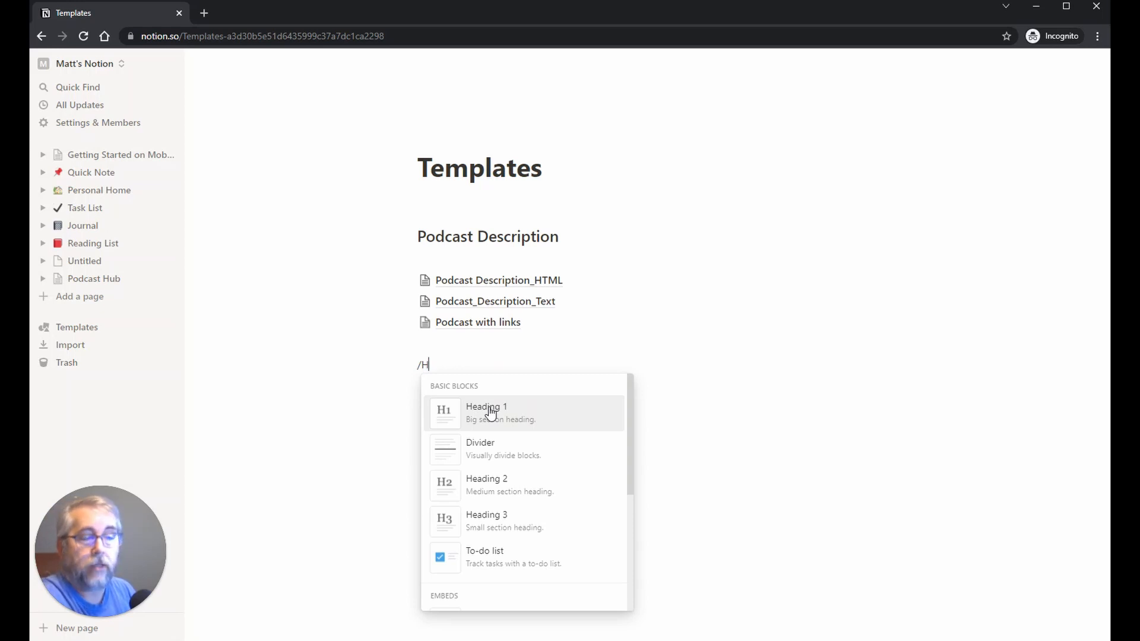
pyautogui.click(499, 484)
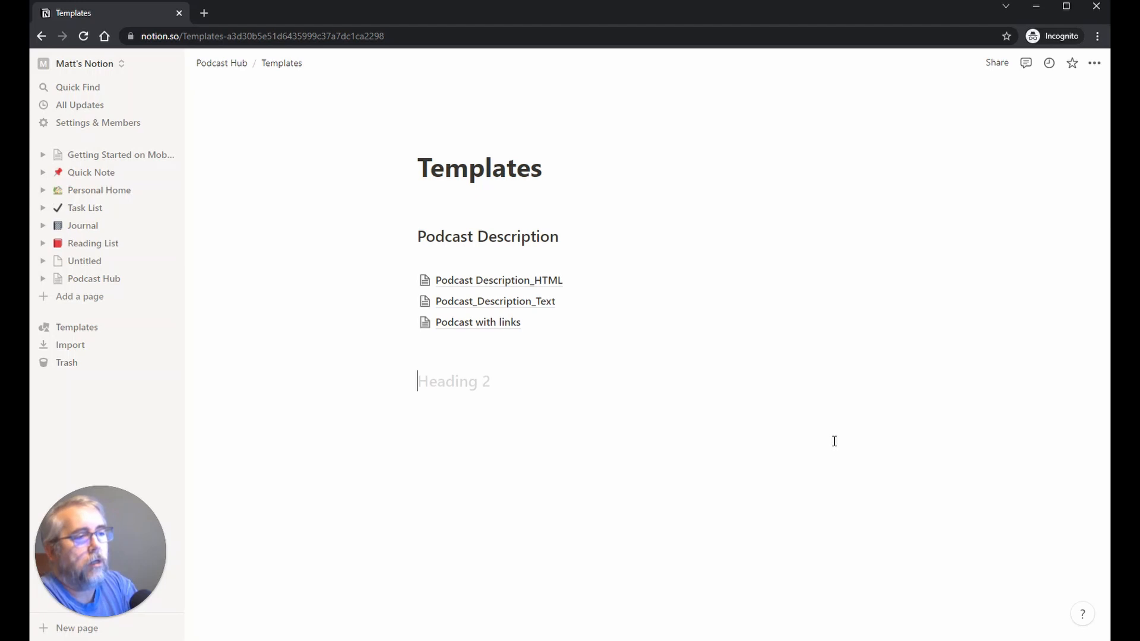
pyautogui.write('Template t')
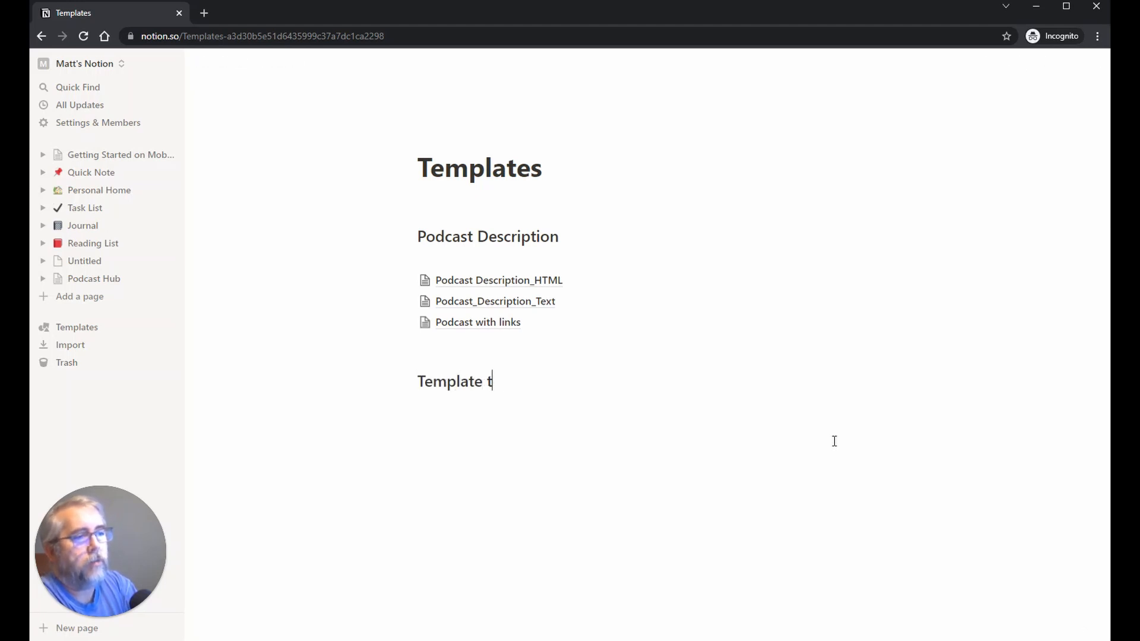
pyautogui.write('o Share on ')
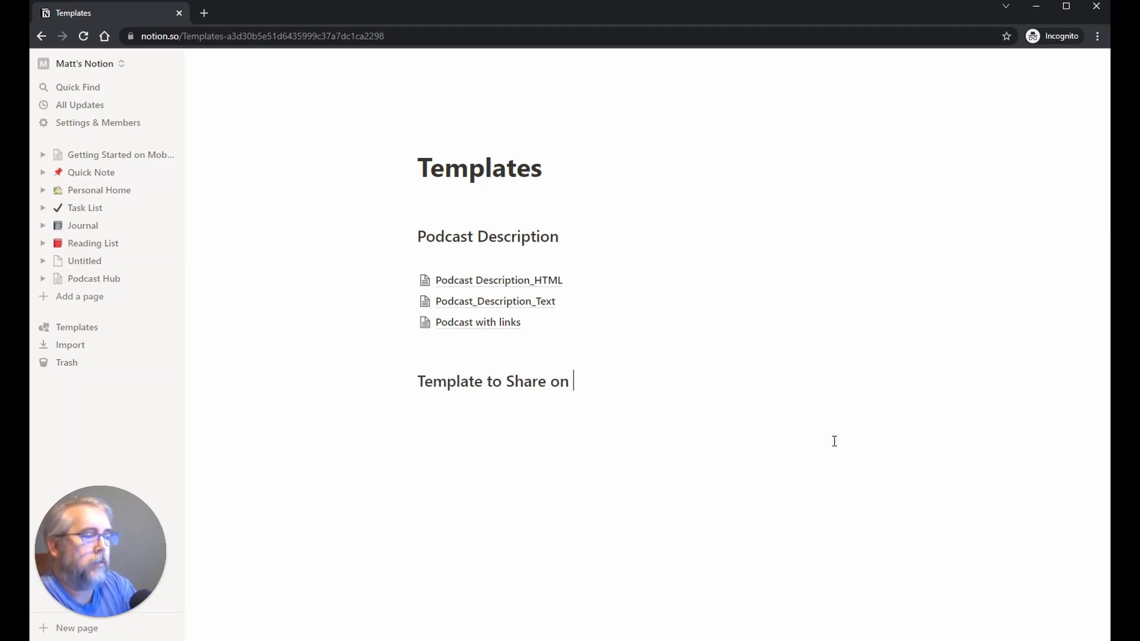
pyautogui.write('SOcial')
pyautogui.press('BackSpace')
pyautogui.press('BackSpace')
pyautogui.press('BackSpace')
pyautogui.press('BackSpace')
pyautogui.press('BackSpace')
pyautogui.write('c')
pyautogui.press('BackSpace')
pyautogui.write('oci')
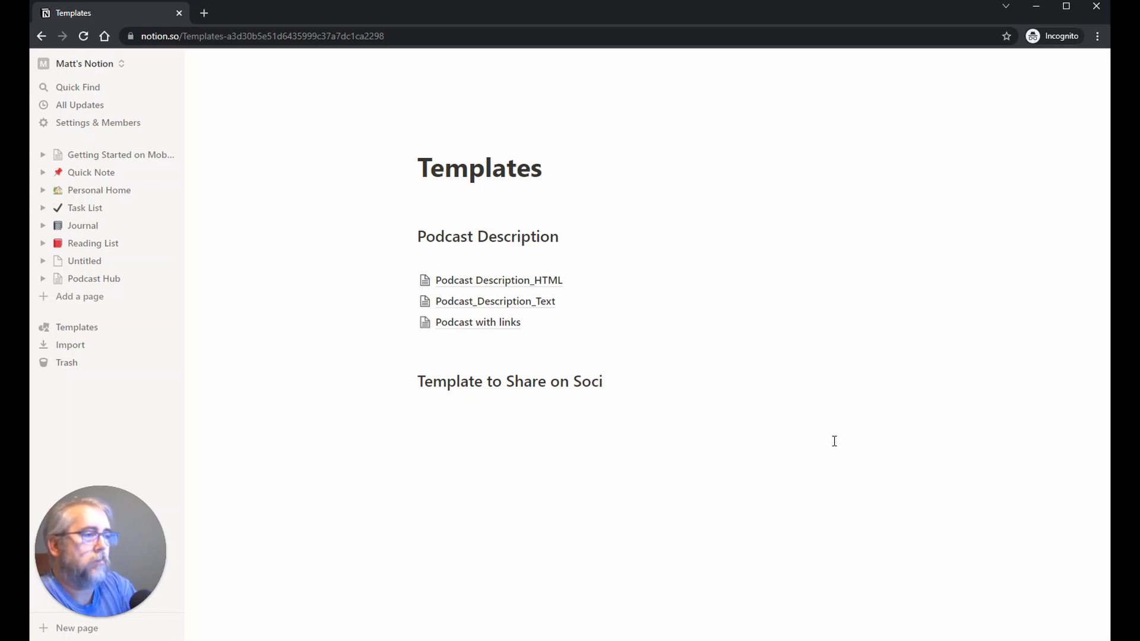
pyautogui.write('al Media')
pyautogui.press('Return')
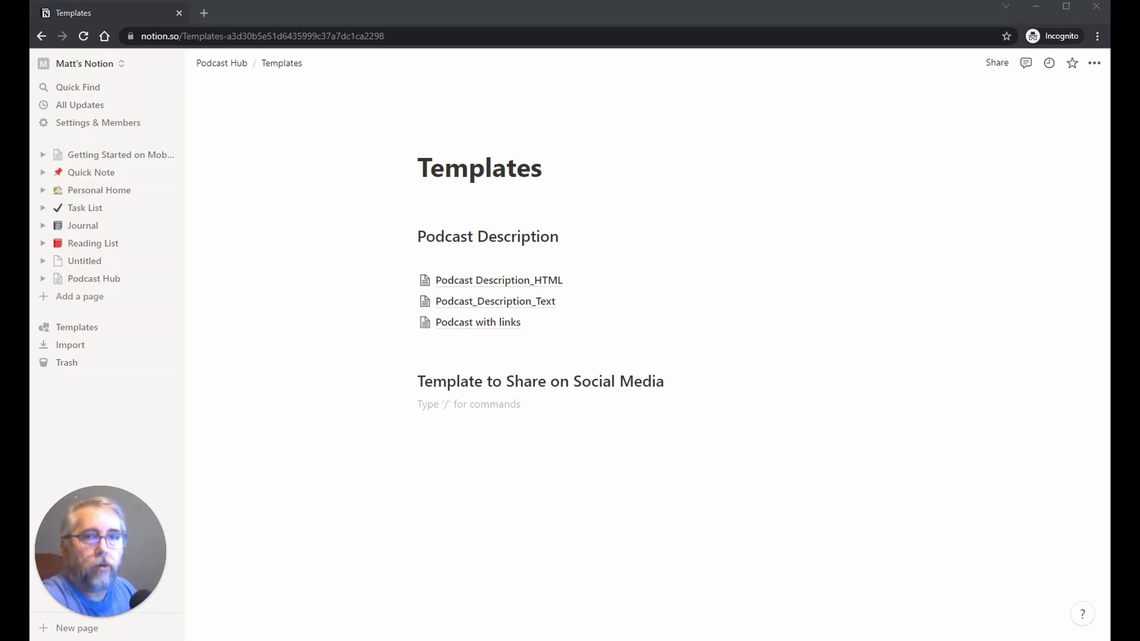
# Paste the social-platform sharing template under the new heading and review its Anchor Link and YouTube Link placeholders.
pyautogui.click(424, 403)
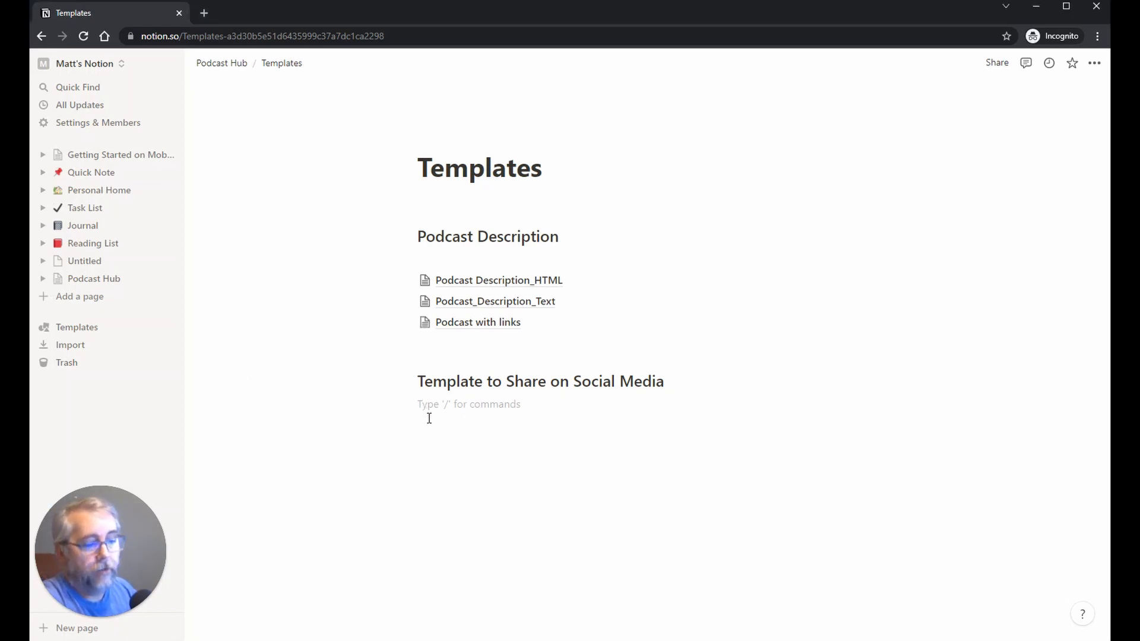
pyautogui.hotkey('ctrl', 'v')
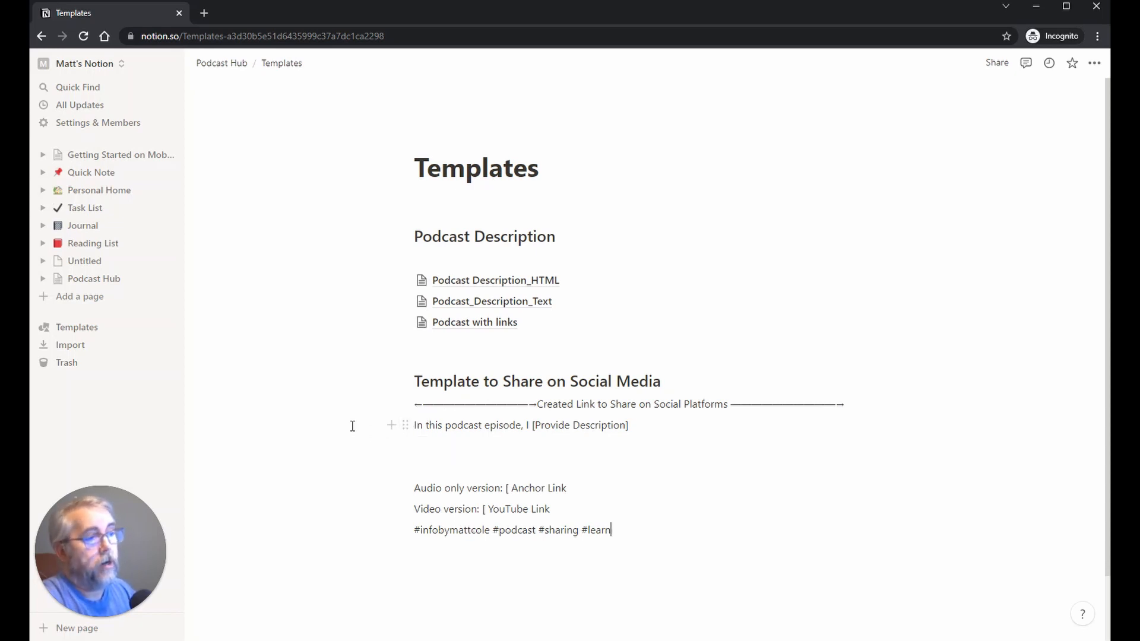
pyautogui.scroll(-1, 669, 415)
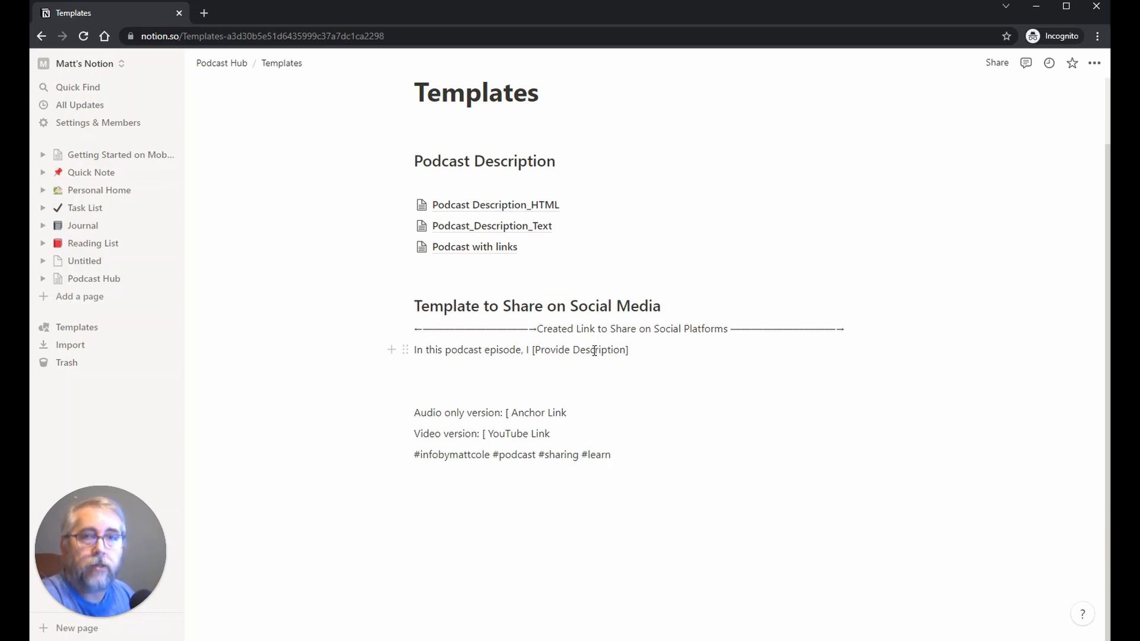
pyautogui.moveTo(571, 412); pyautogui.dragTo(514, 414)
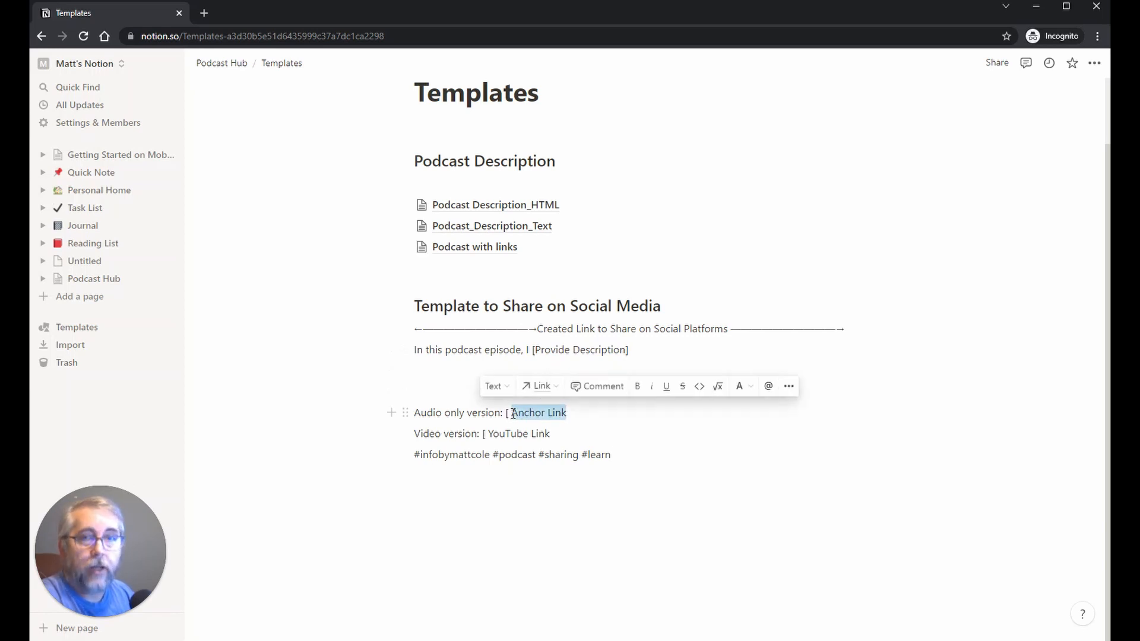
pyautogui.moveTo(569, 434); pyautogui.dragTo(489, 436)
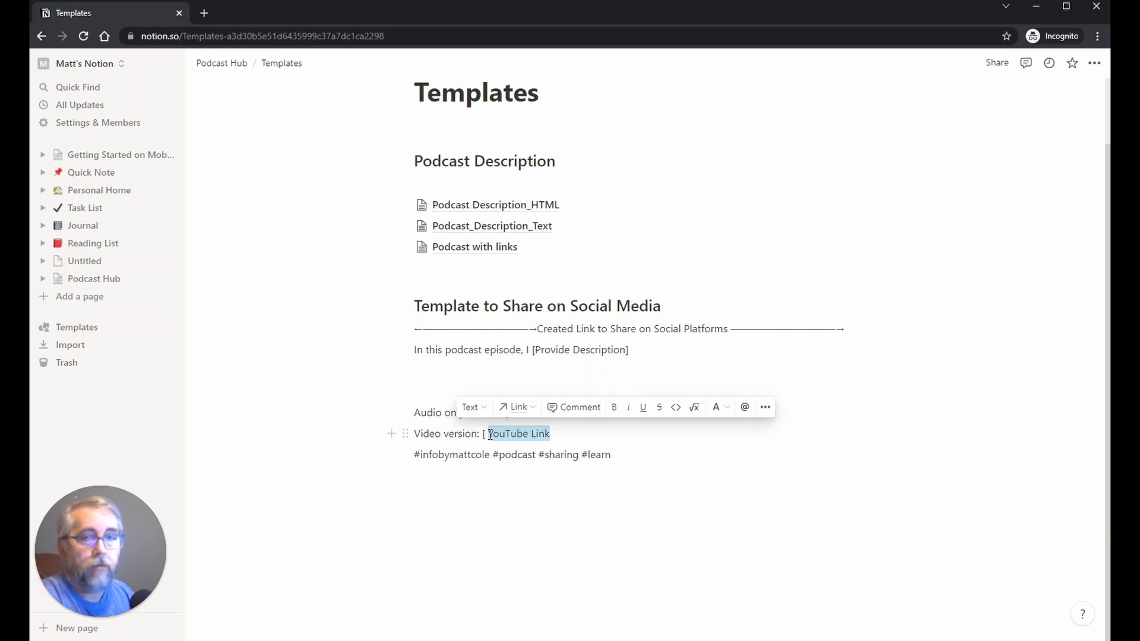
pyautogui.click(343, 379)
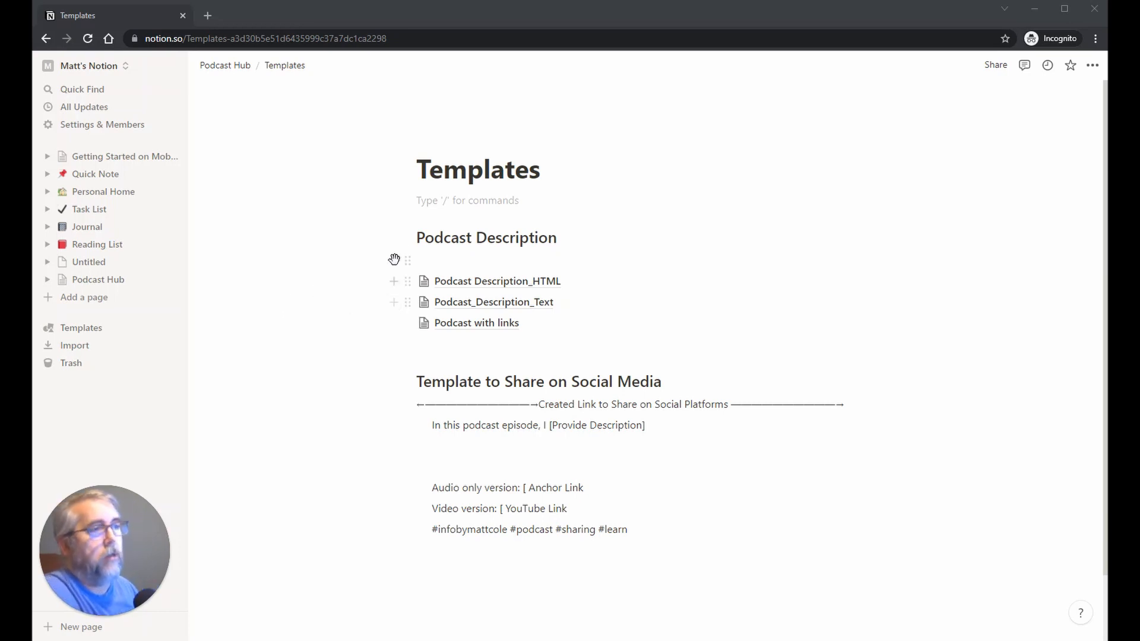
# Add a sub-page titled "Podcast_Structure_Template" directly beneath the Templates page title.
pyautogui.click(423, 200)
pyautogui.write('/')
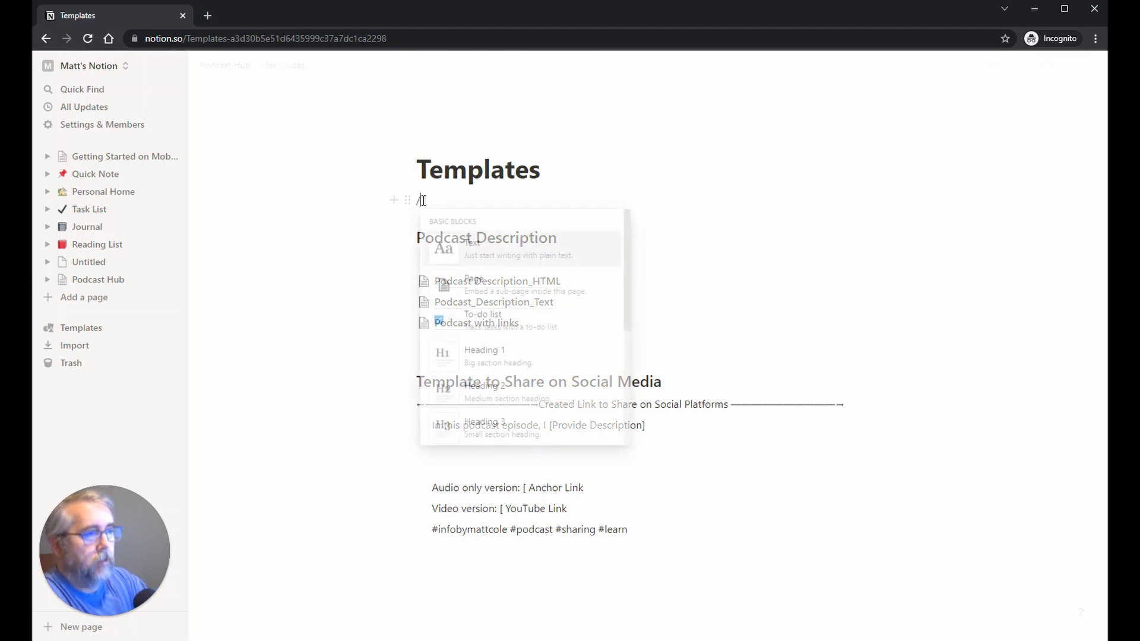
pyautogui.write('page')
pyautogui.press('Return')
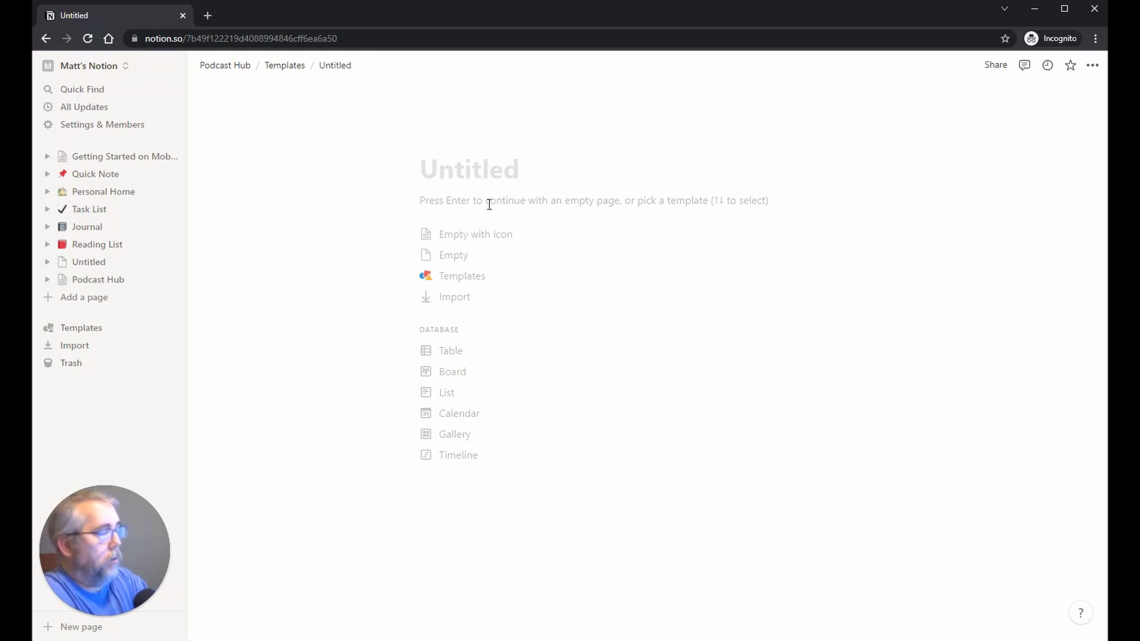
pyautogui.write('Podca')
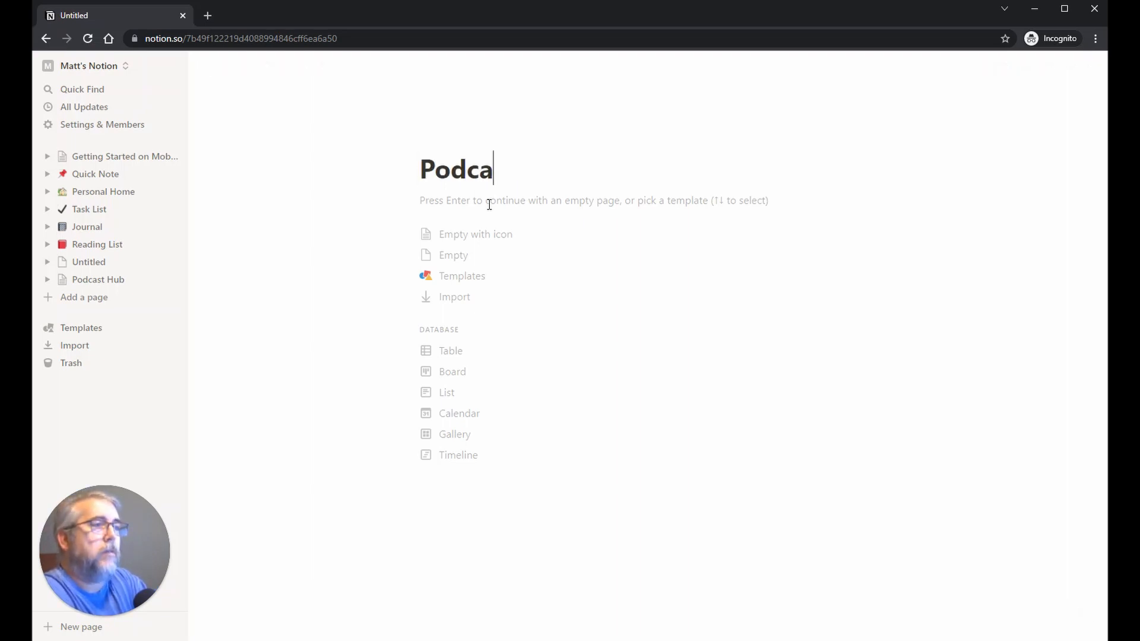
pyautogui.write('st_ST')
pyautogui.press('BackSpace')
pyautogui.write('STr')
pyautogui.press('BackSpace')
pyautogui.press('BackSpace')
pyautogui.write('truc')
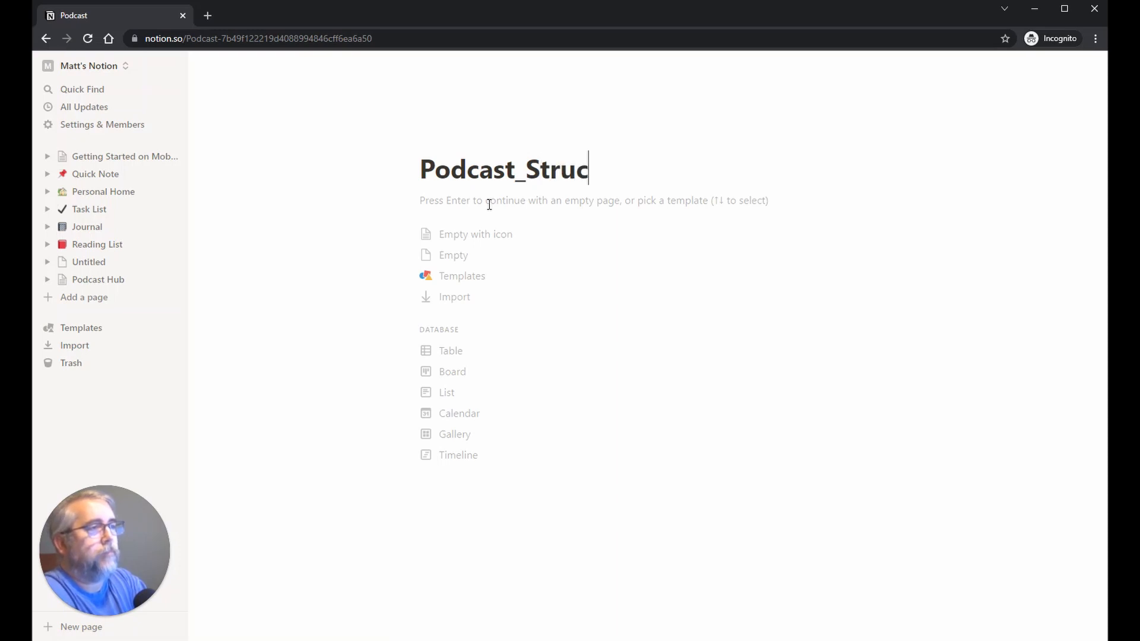
pyautogui.write('ture_Template')
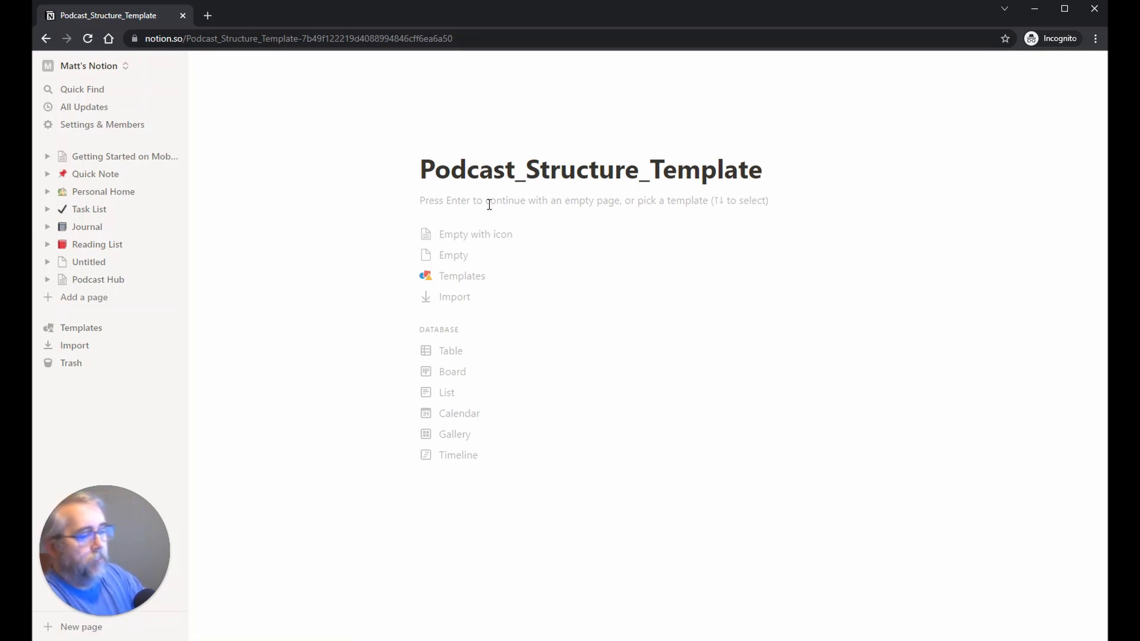
# Continue with an empty page and fill it with the podcast outline under the headings Intro, Episode and Outro.
pyautogui.press('Return')
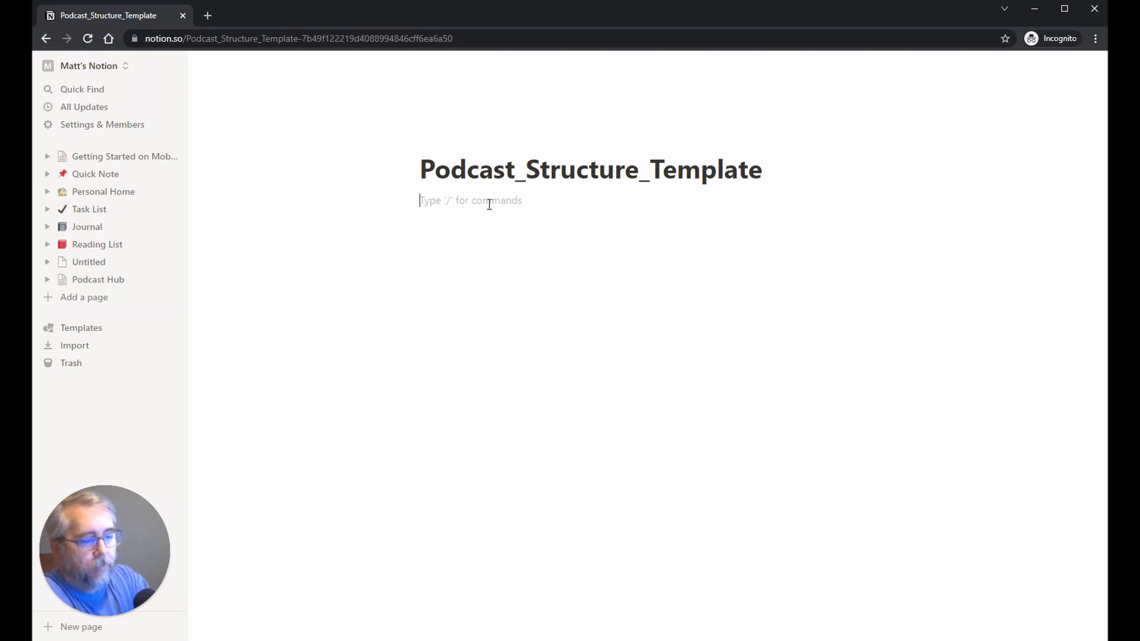
pyautogui.write('Intro Elevator Pitch - Describe what podcast is about Episode Summary - 3WH Who - provide host of the podcast What - Episode is going to be about Why - should the audience be interested How - will you present the content to the audience Call to Action a. Have them follow/like/subscribe or some other action Episode Teaser (optional) Phase 1 - Start Topic Phase 2 - Hook Them Phase 3 - Finish Topic Outro Reflect - brief summary Call to Action a. Have them follow/like/subscribe or some other action Tease - for the next episode')
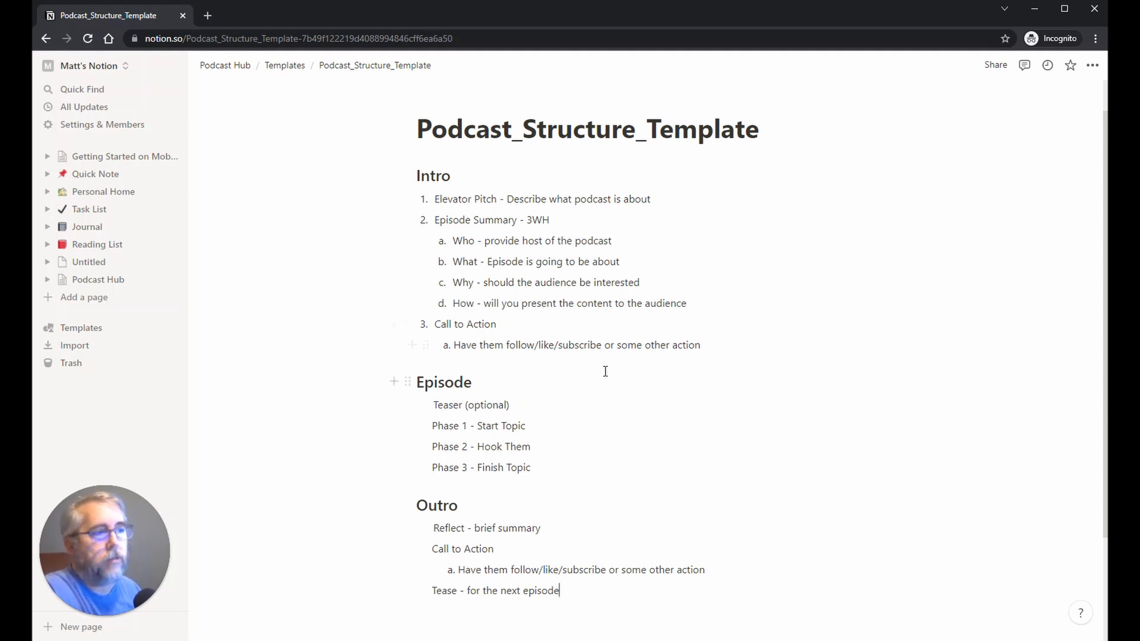
pyautogui.scroll(-1, 605, 371)
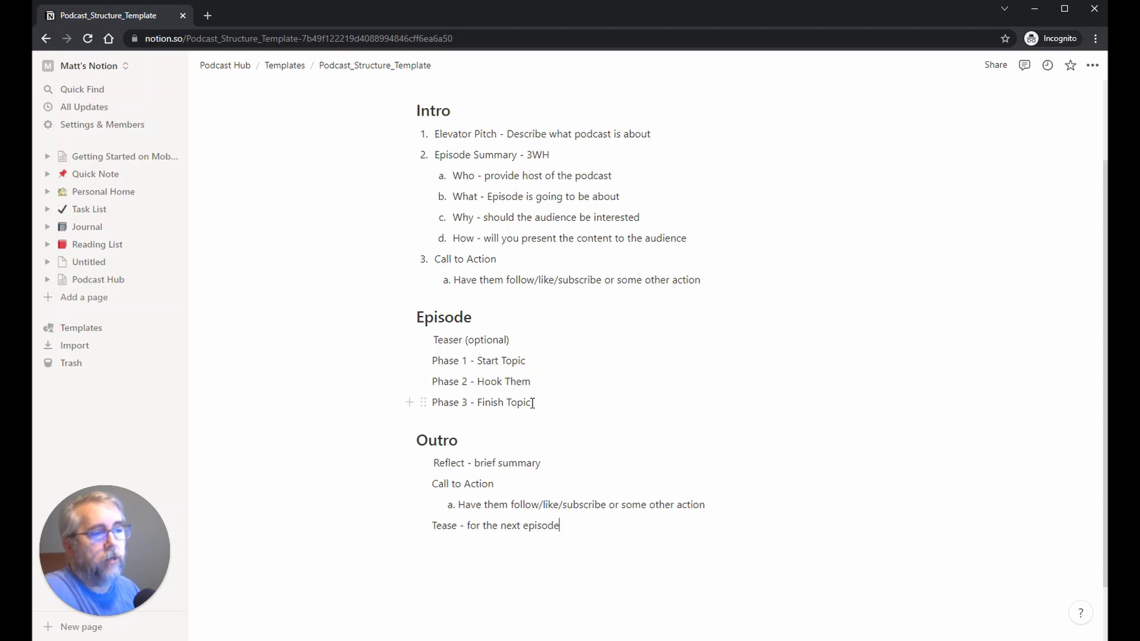
# Review the podcast outline on the Podcast_Structure_Template page, covering the Intro, Episode and Outro sections.
pyautogui.scroll(-1, 544, 402)
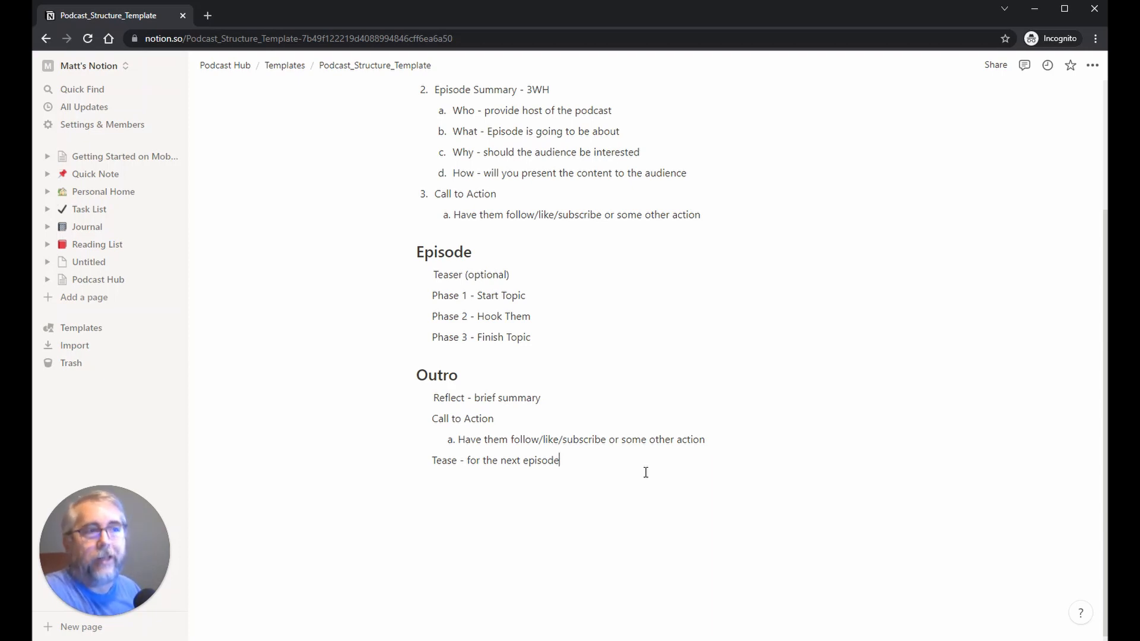
pyautogui.scroll(3, 638, 461)
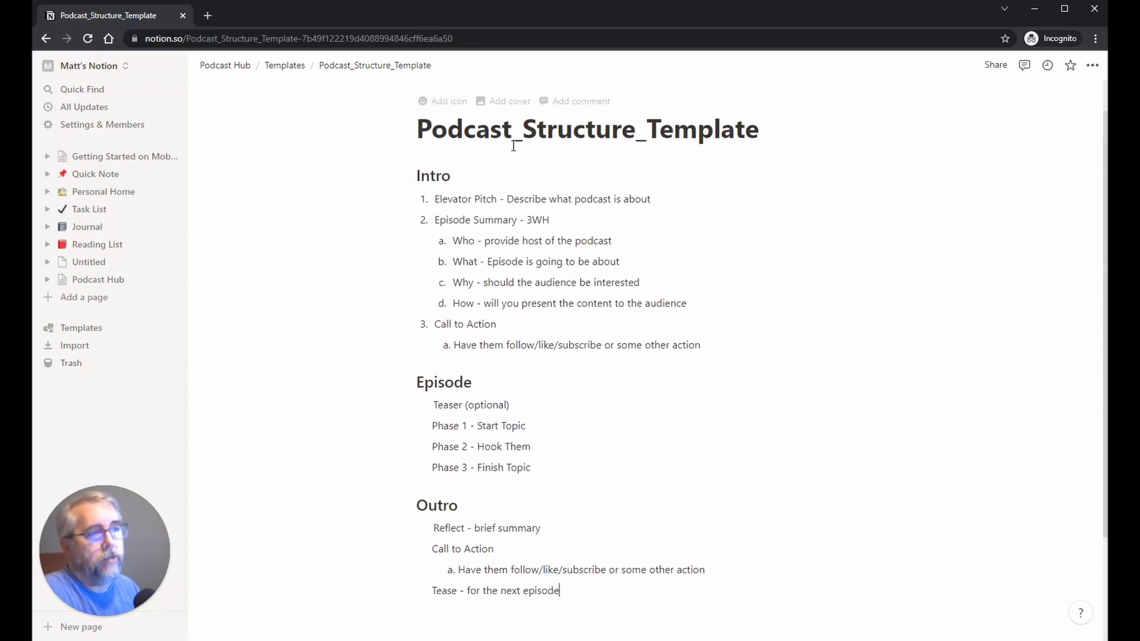
pyautogui.scroll(-2, 649, 422)
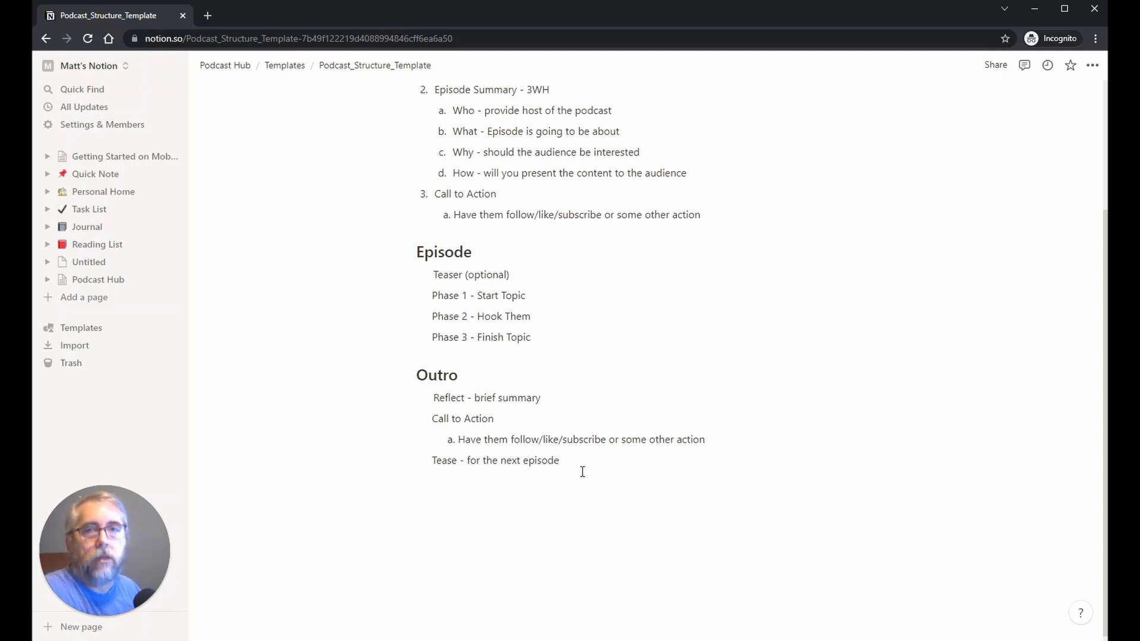
pyautogui.scroll(2, 592, 458)
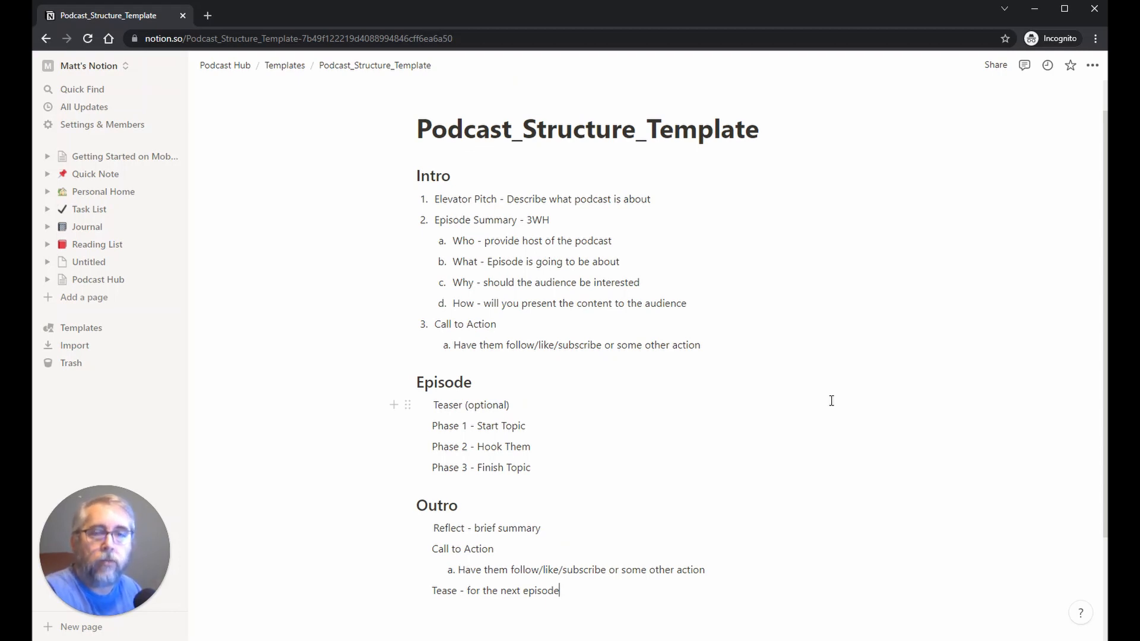
pyautogui.scroll(-1, 392, 265)
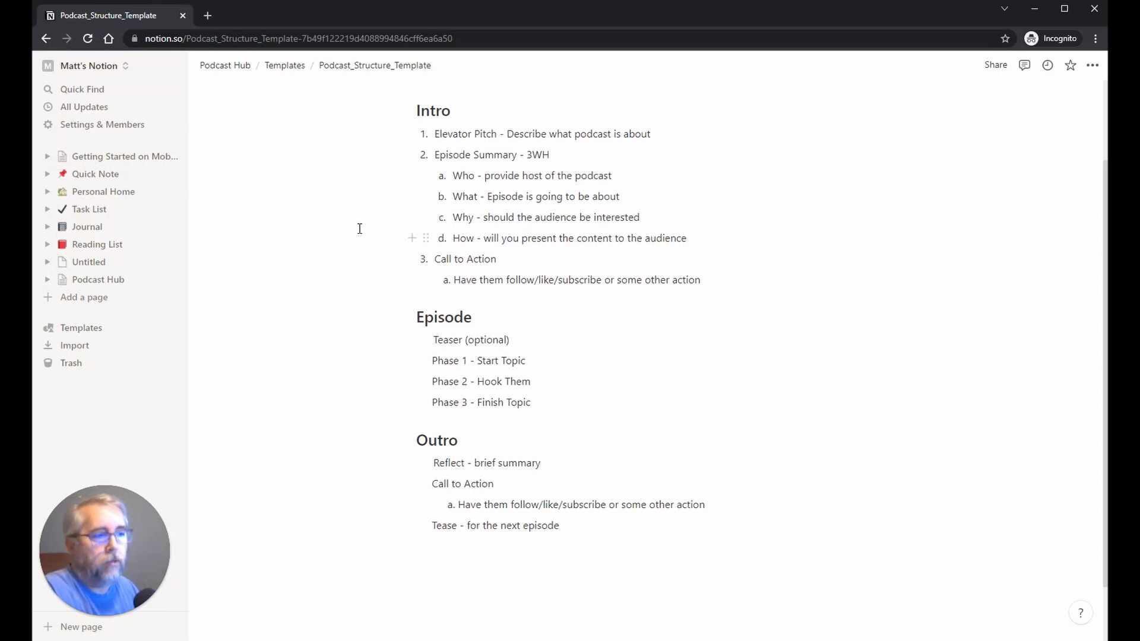
pyautogui.scroll(1, 340, 300)
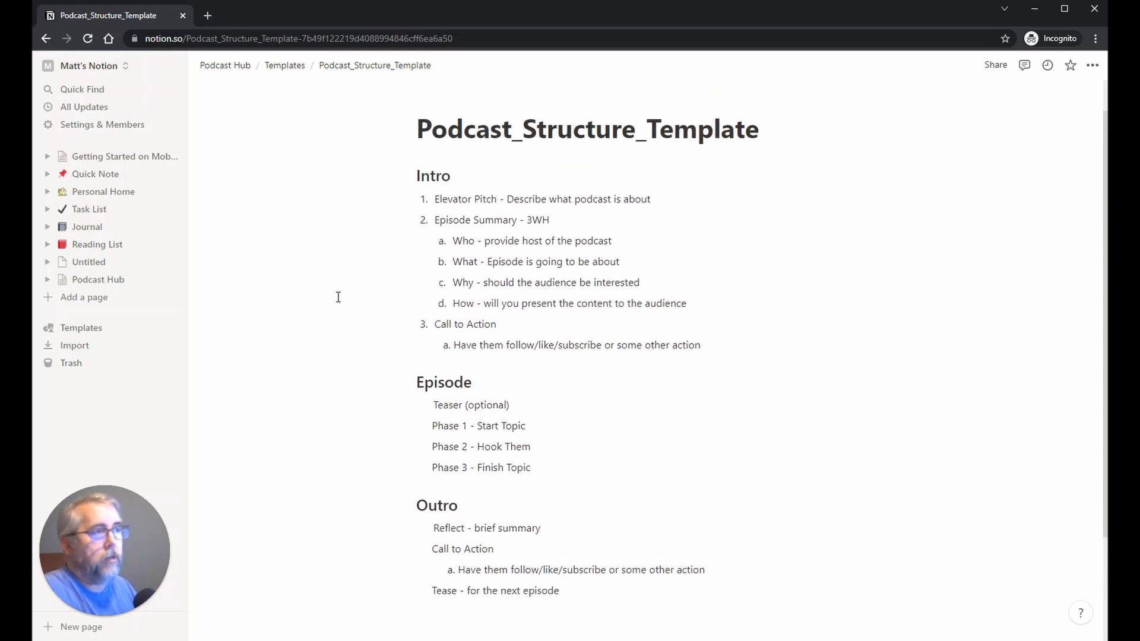